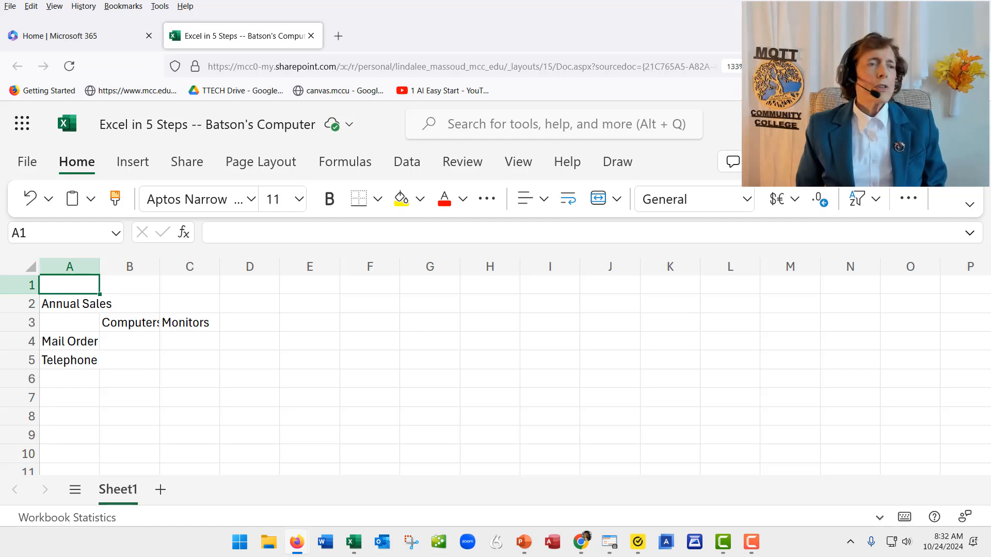
Enter the title "Massoud's Computer Discount Store" in cell A1.
text(B)
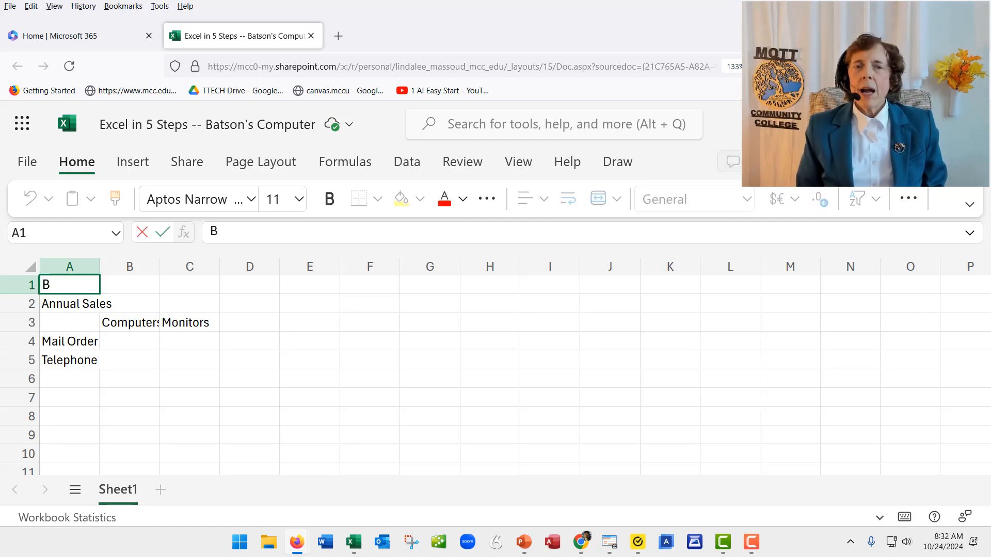
key(BackSpace)
text(Massoud)
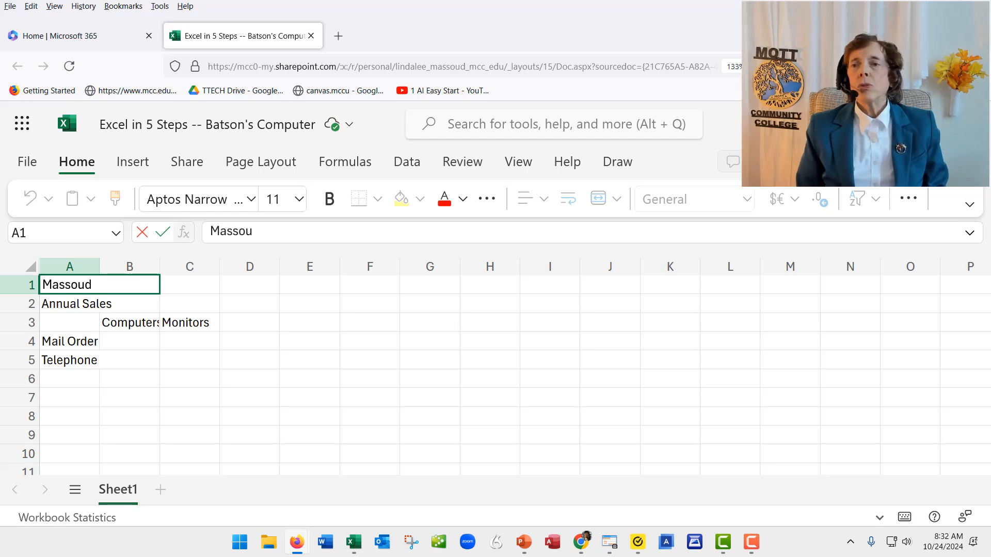
text('s Computer D)
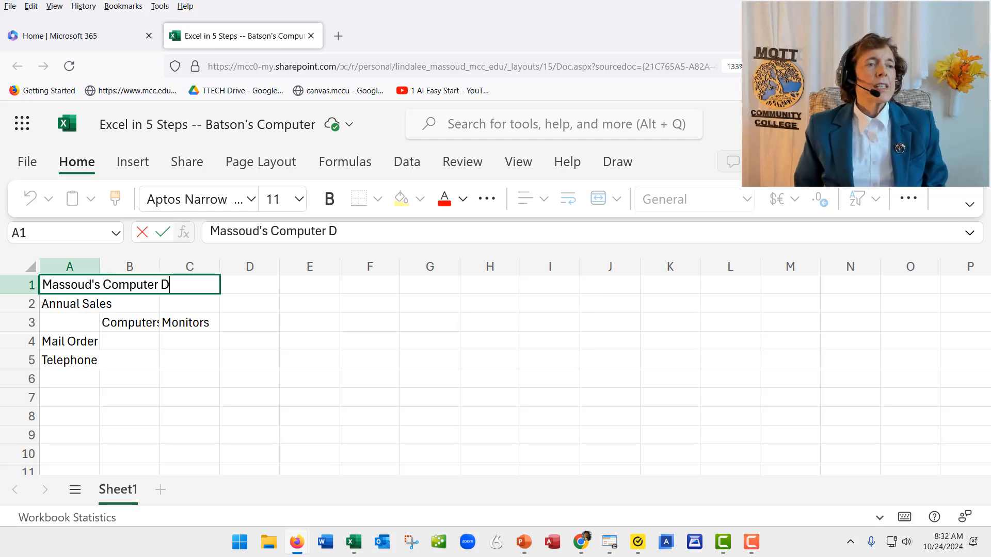
text(iscount Store)
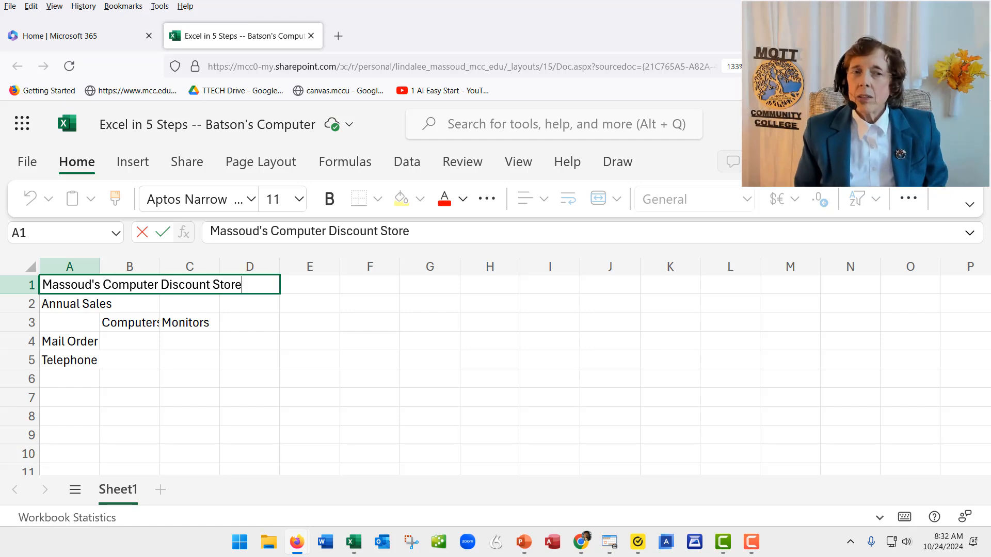
key(Return)
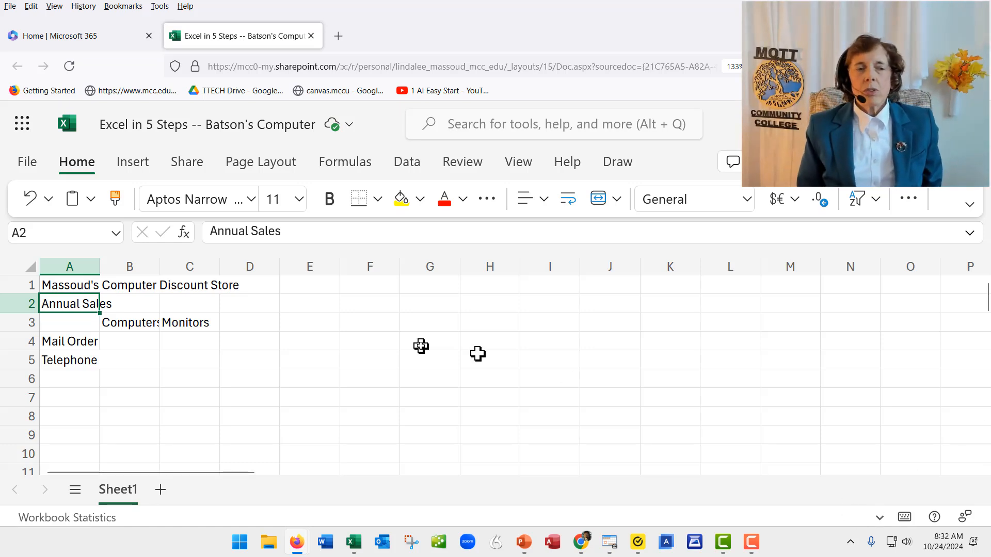
Add the column headings Printers, Software and Total in cells D3, E3 and F3.
click(132, 323)
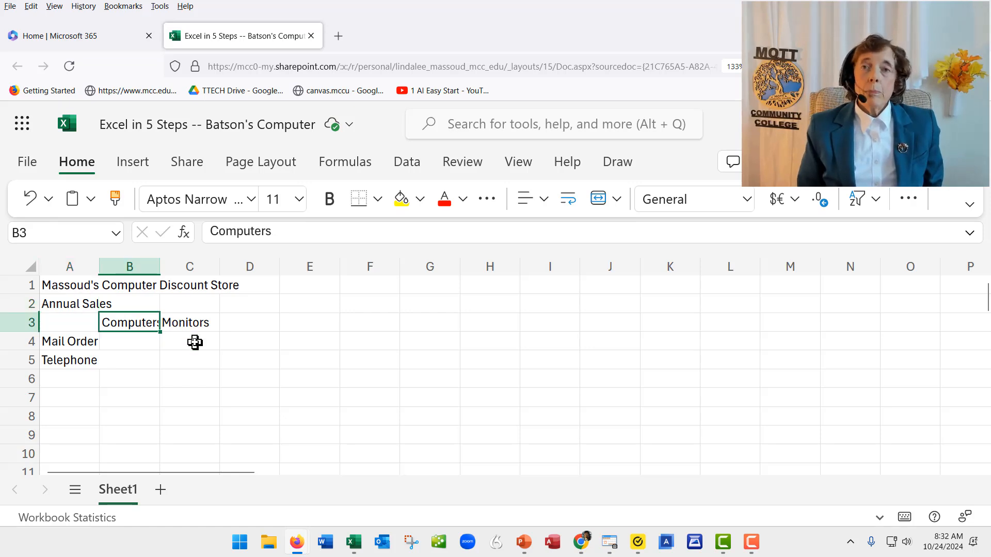
key(Right)
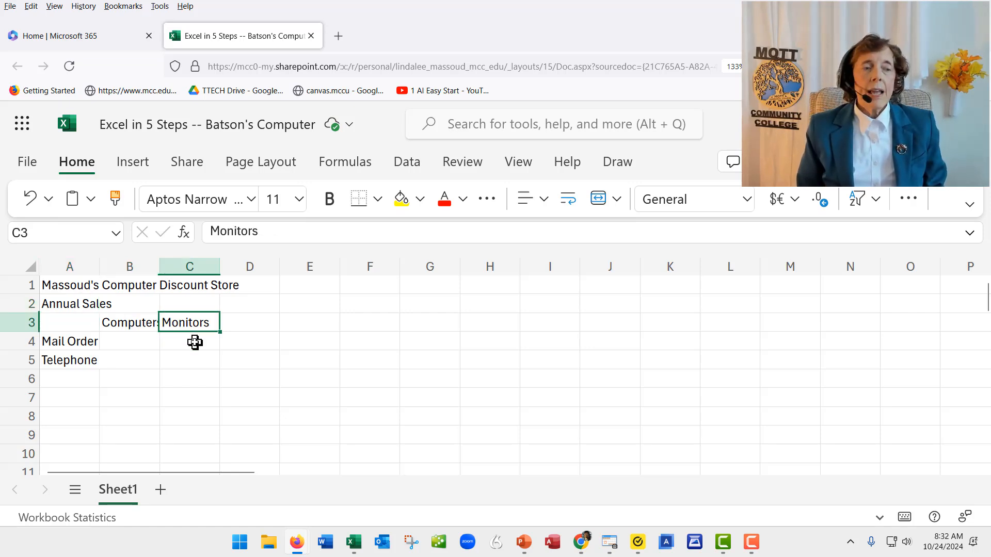
key(Right)
text(Printers)
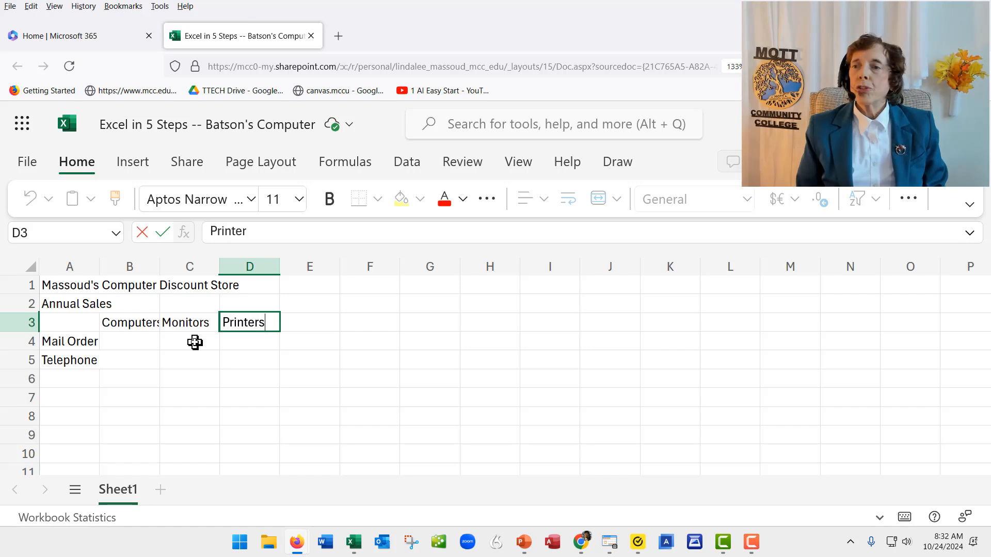
key(Right)
text(Software)
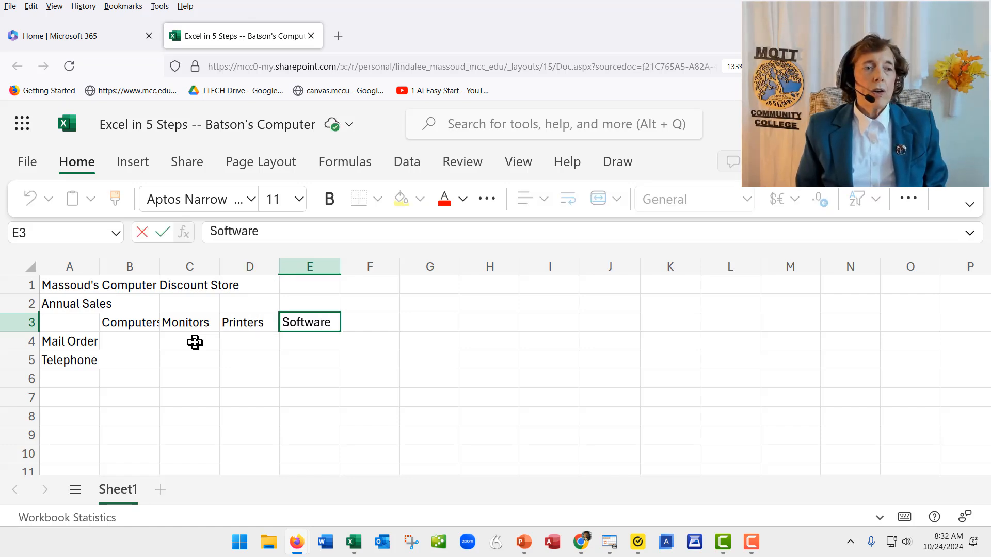
key(Right)
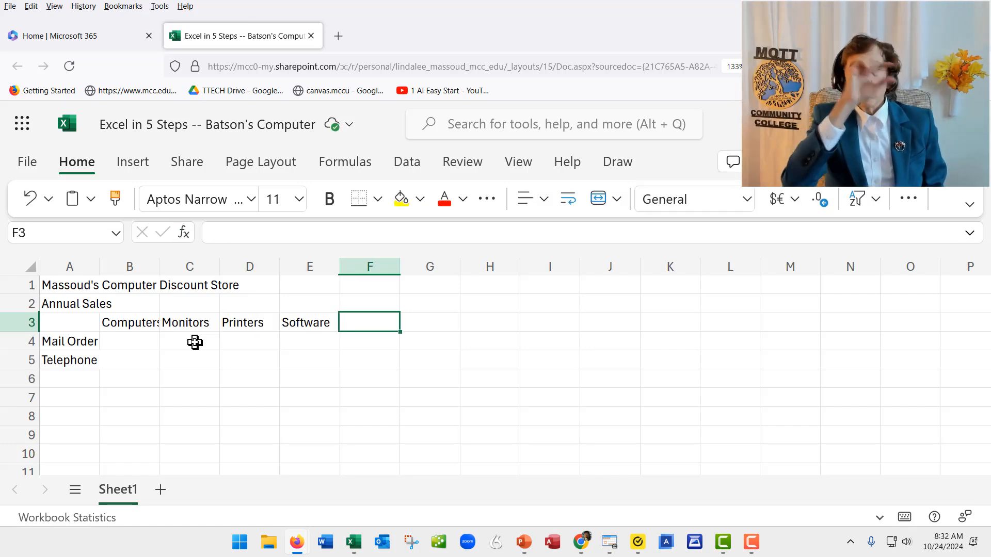
text(Totals)
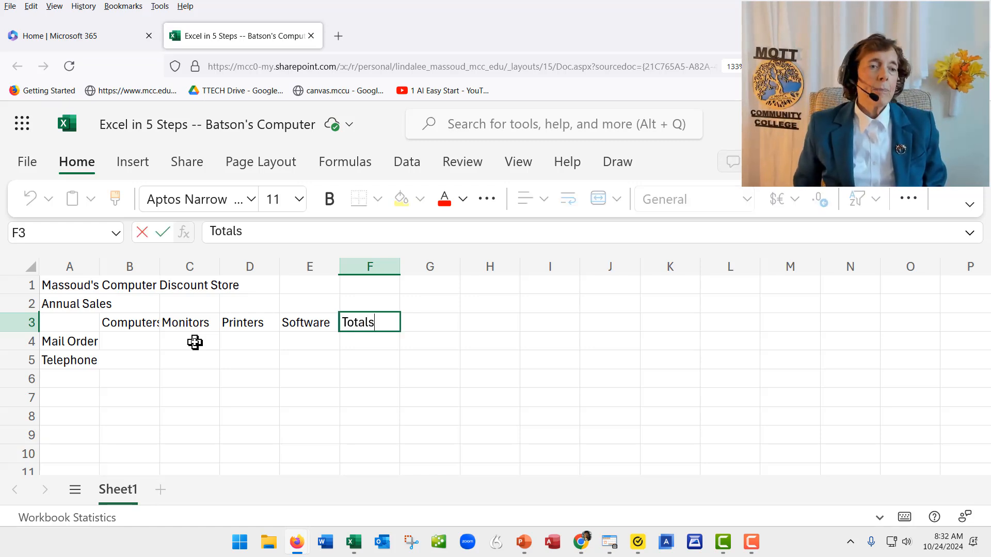
key(BackSpace)
key(Return)
Add the row headings Web in cell A6 and Total in cell A7.
key(Home)
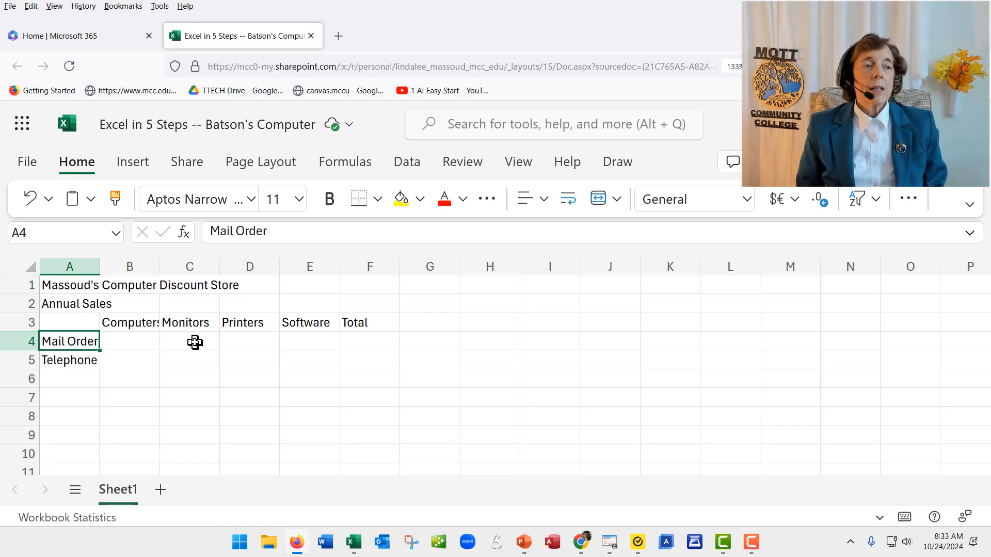
key(Down)
key(Down)
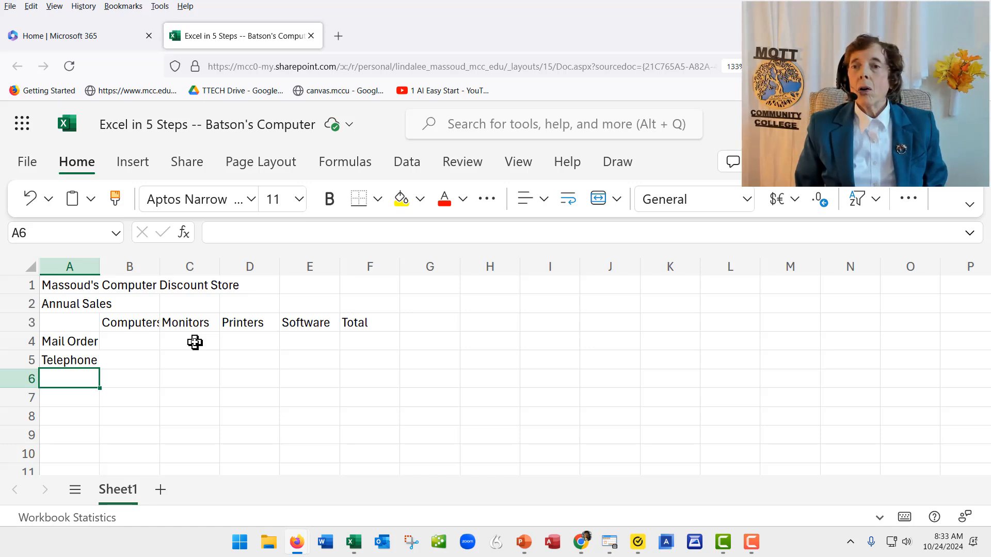
text(Web)
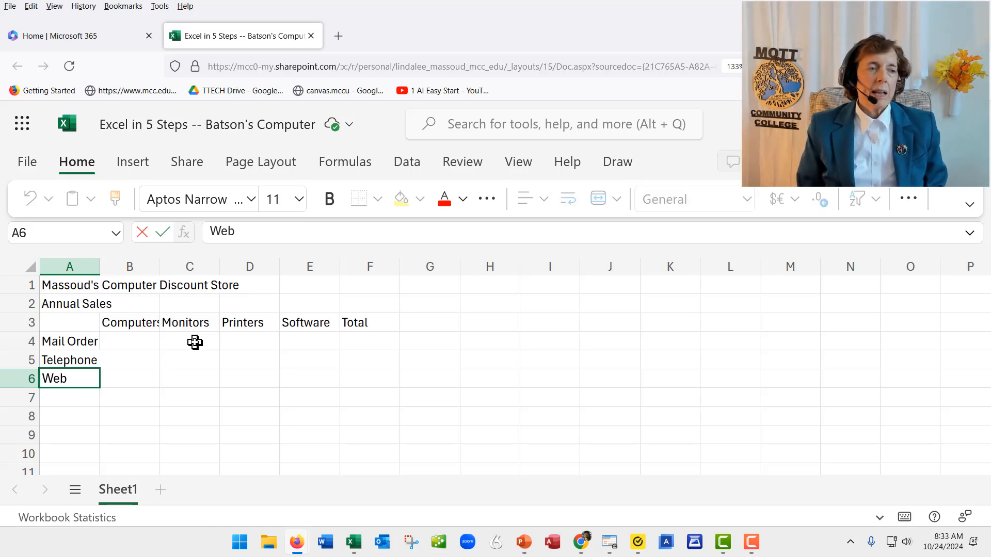
key(Tab)
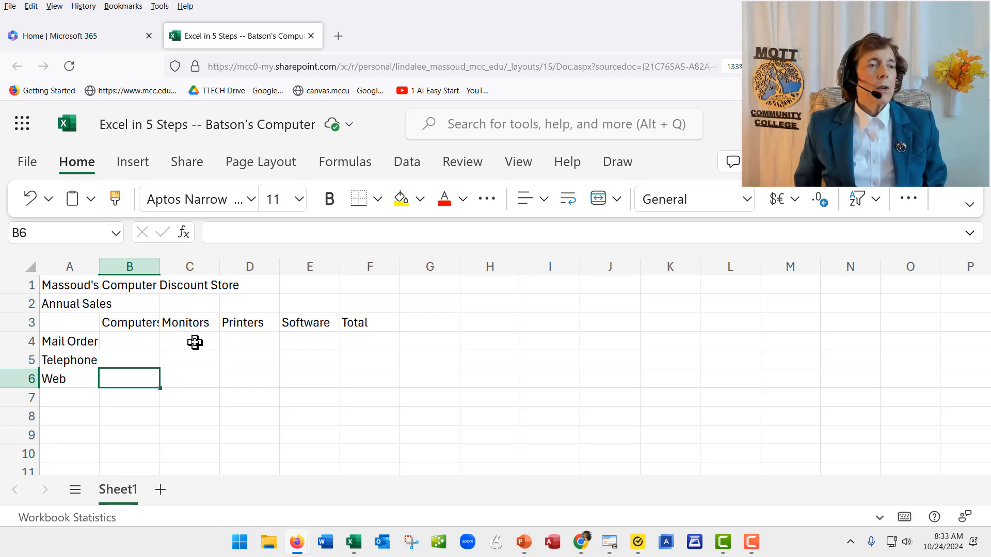
key(Return)
text(Totqal)
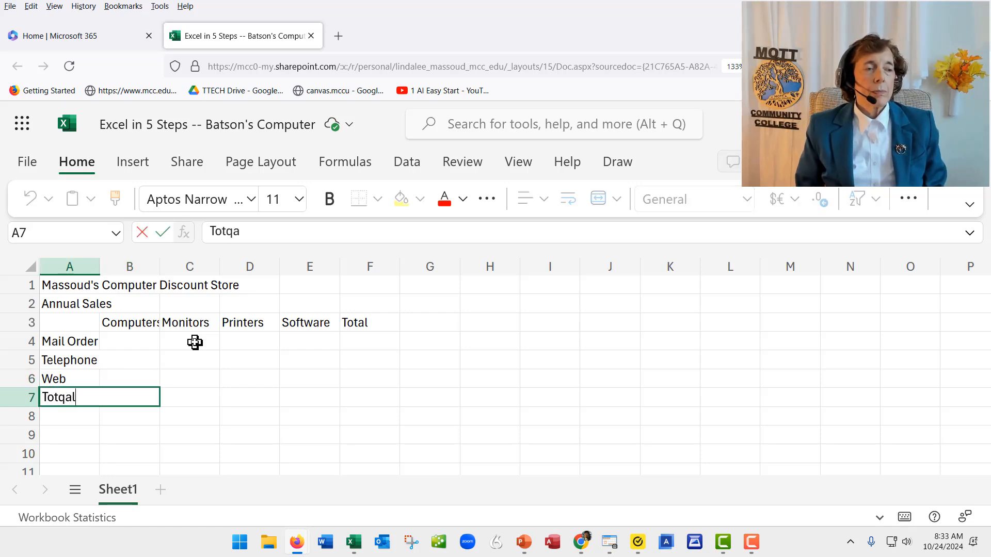
key(BackSpace)
key(BackSpace)
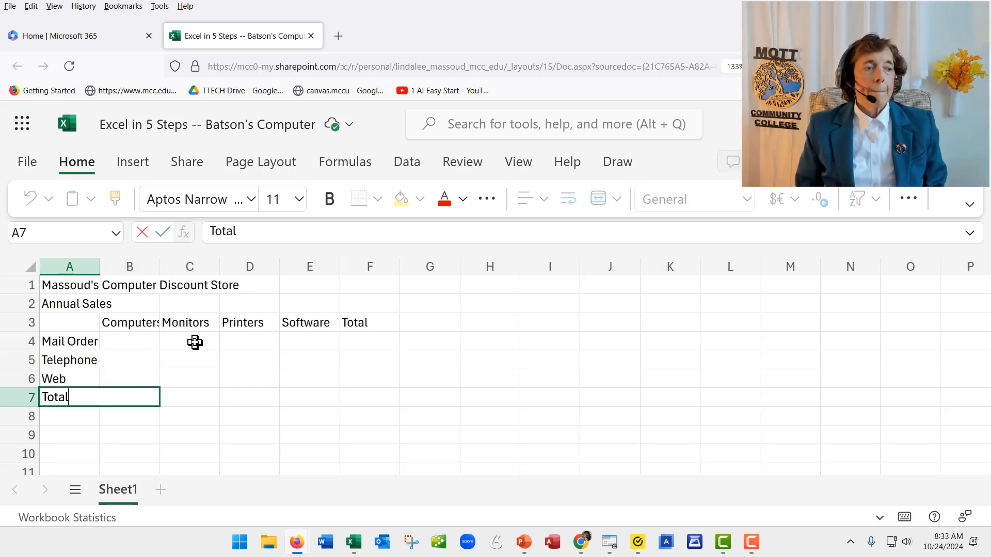
key(Tab)
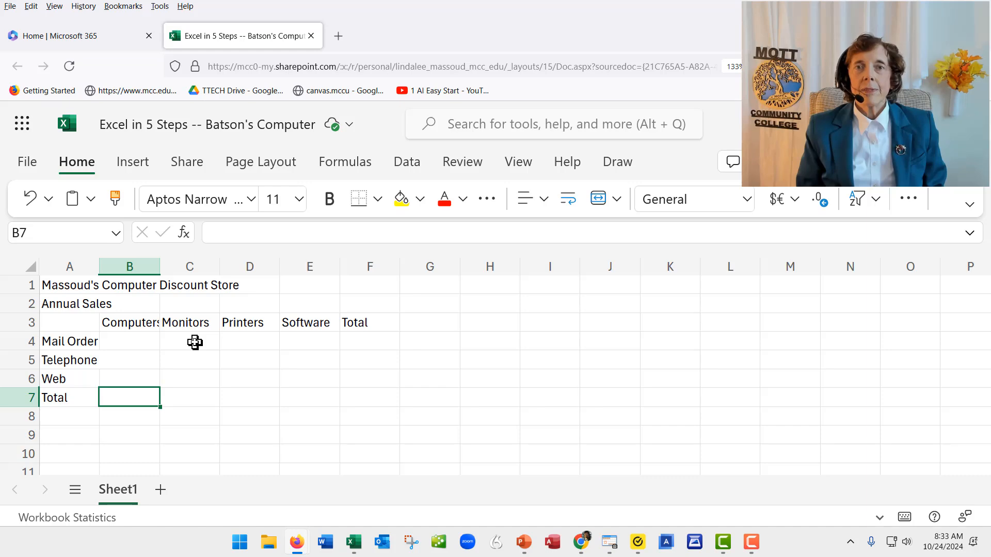
key(alt+Tab)
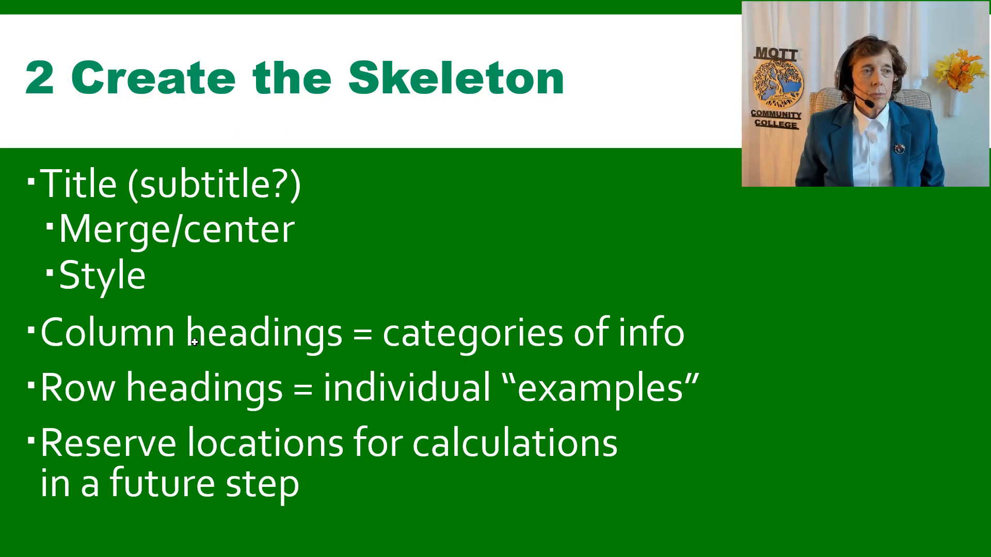
key(Right)
key(Right)
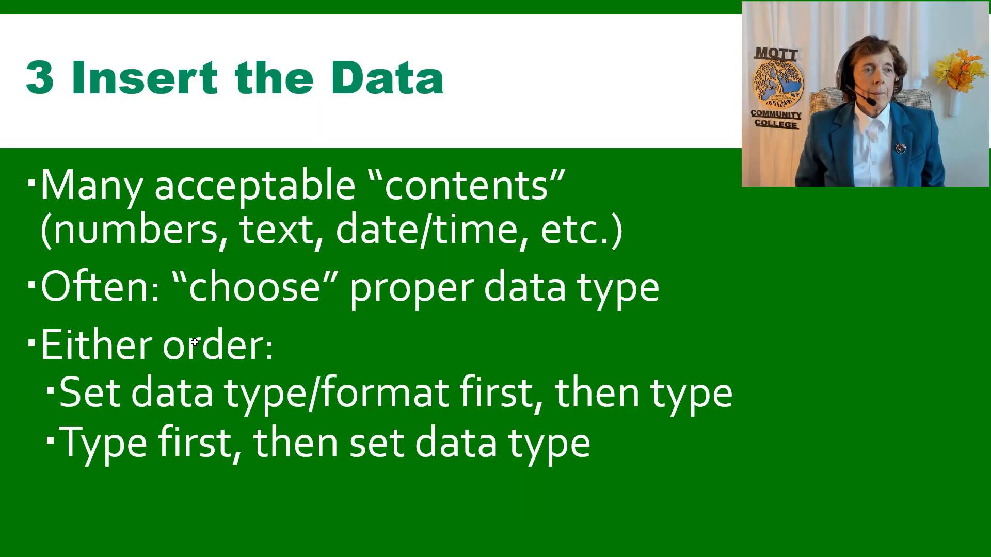
key(Right)
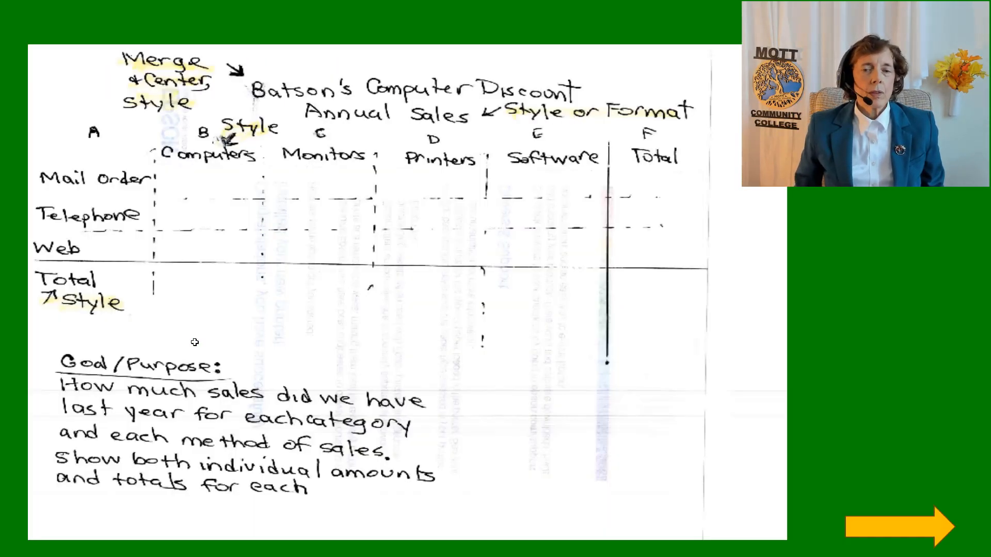
key(Left)
key(Right)
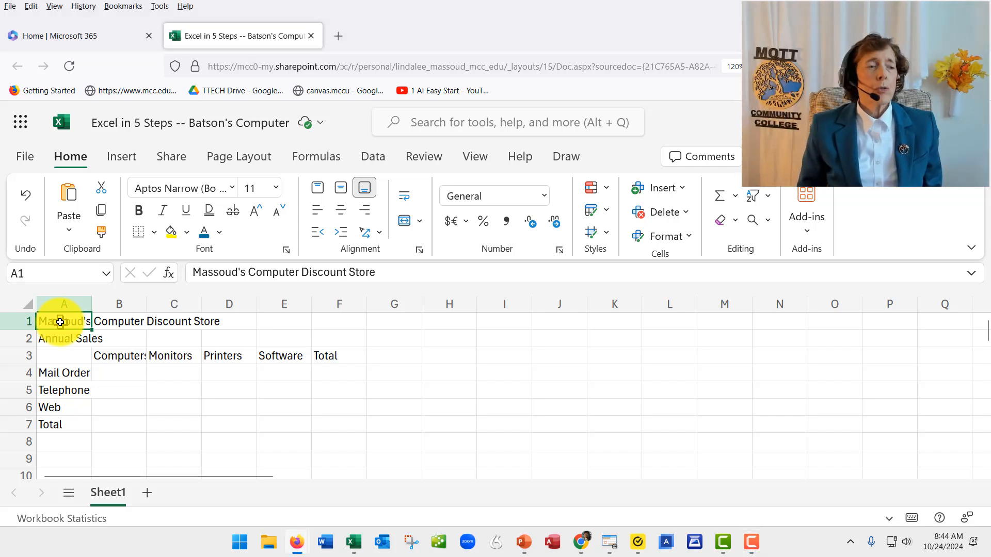
Merge and center the store title across cells A1 to F1.
drag(58, 320, 327, 321)
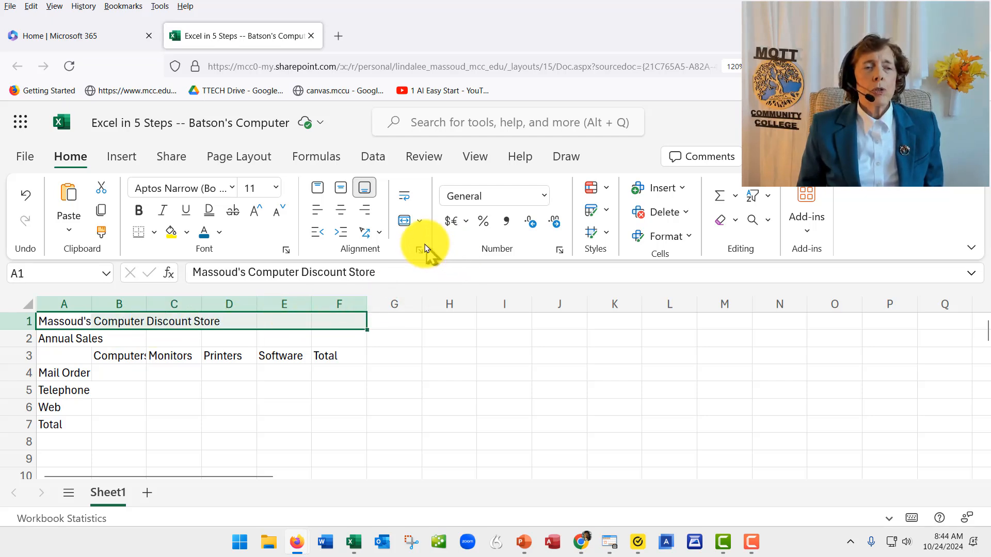
click(419, 220)
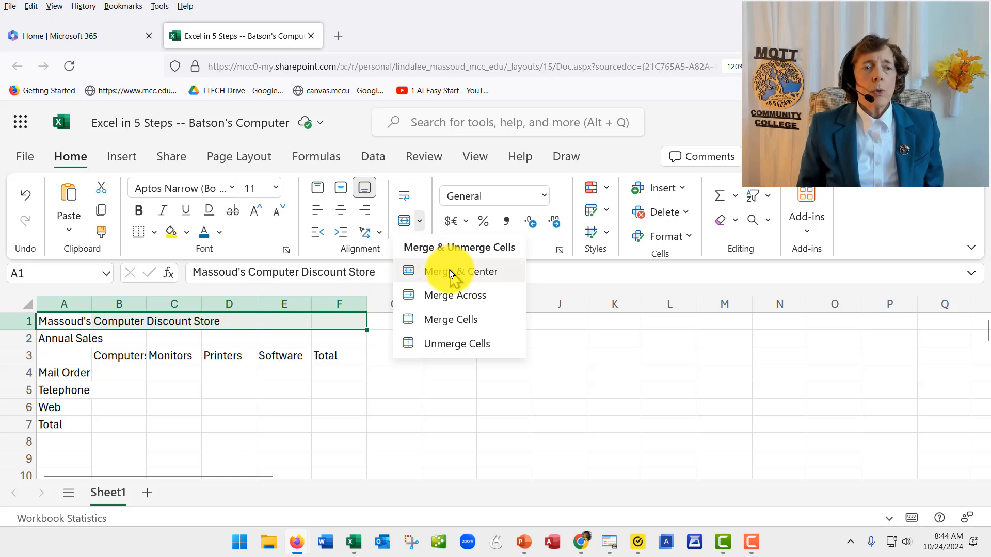
click(440, 270)
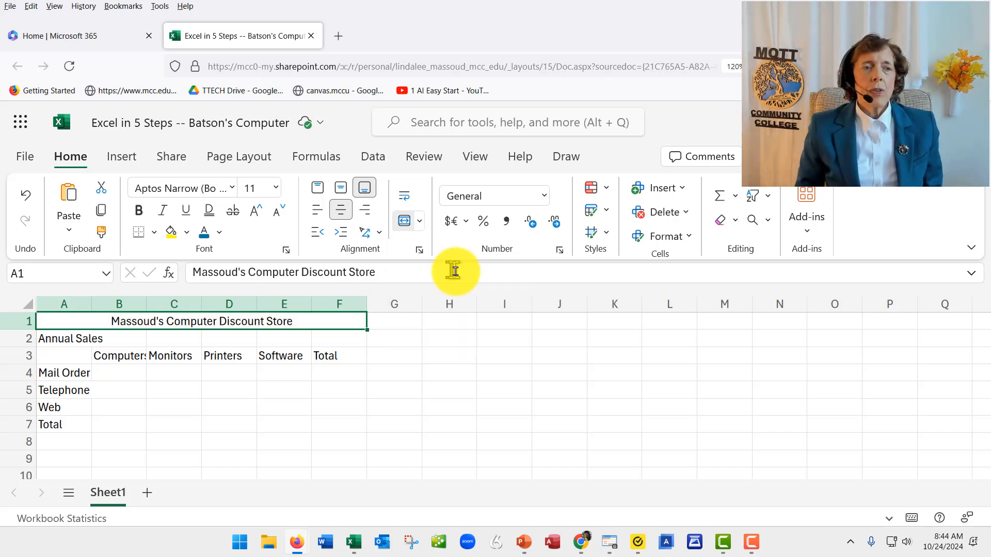
Apply the Title cell style to the store title in row 1 and color its text blue.
click(607, 239)
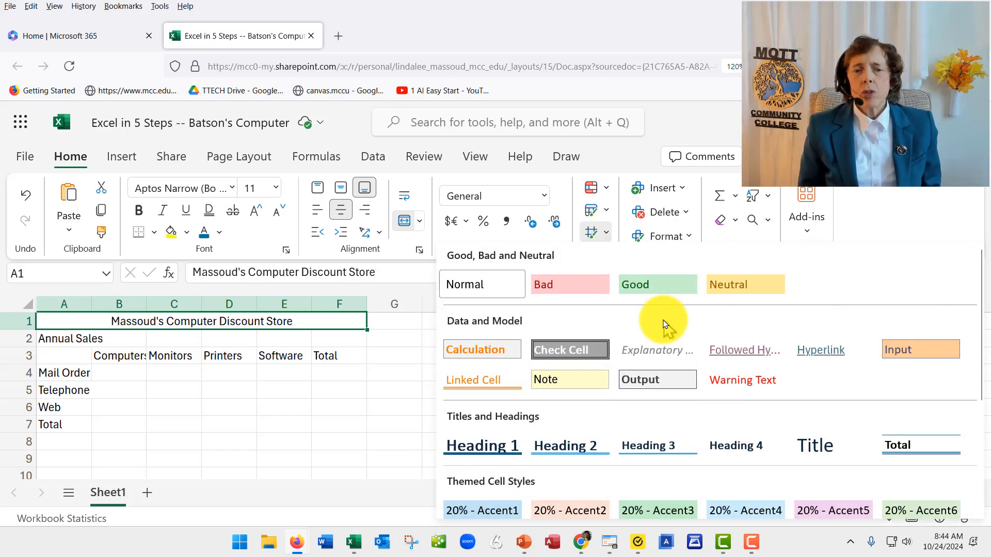
click(836, 453)
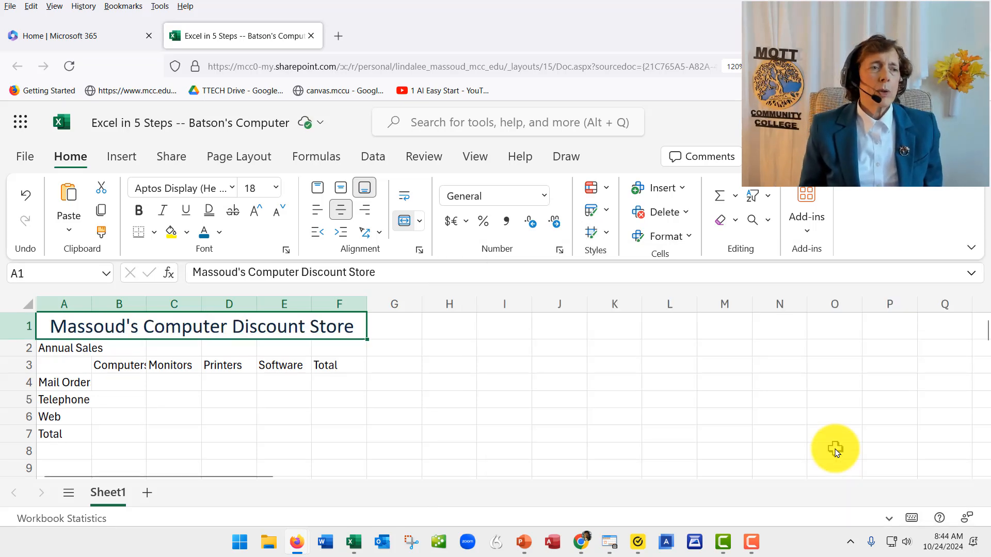
click(205, 241)
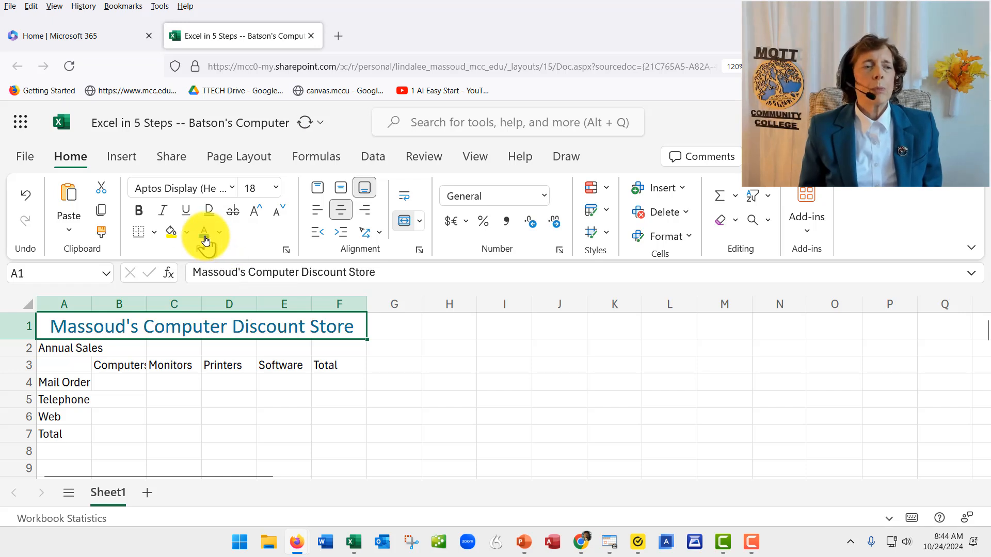
Merge and center the Annual Sales subtitle across cells A2 to F2.
click(47, 348)
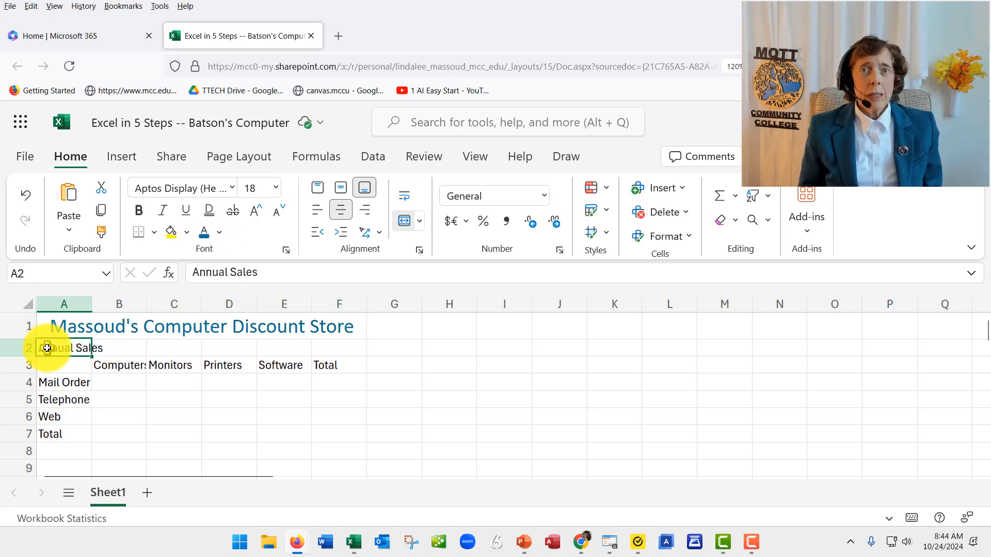
drag(47, 348, 325, 348)
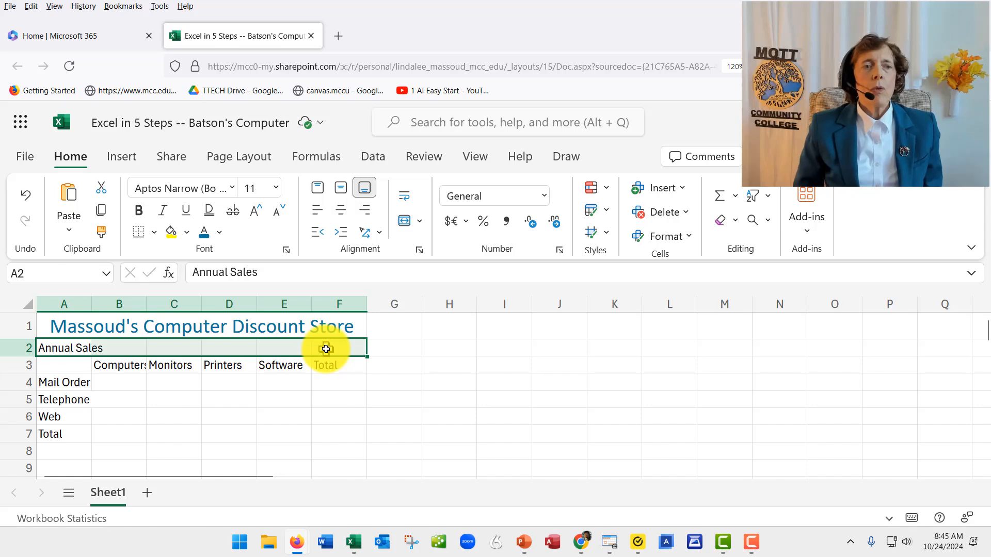
click(419, 223)
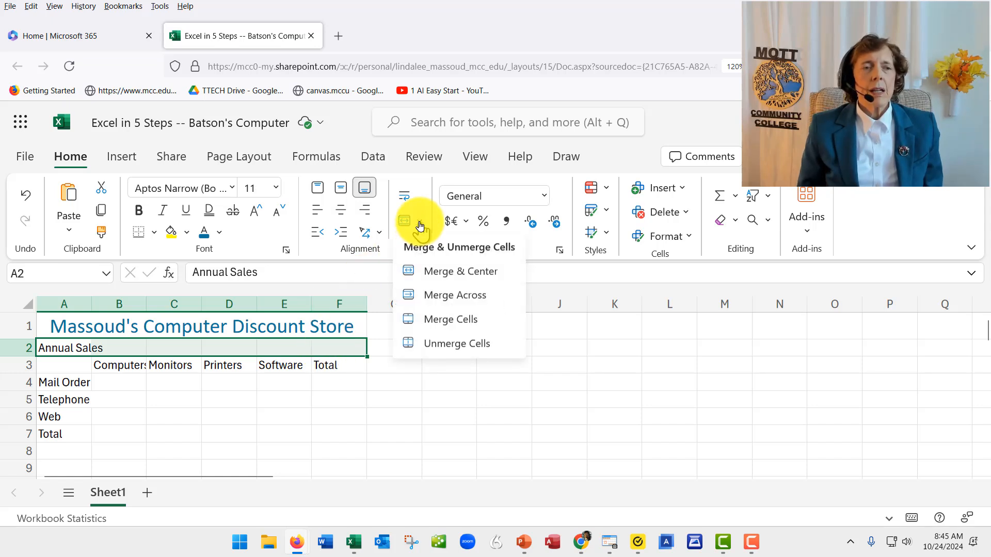
click(442, 274)
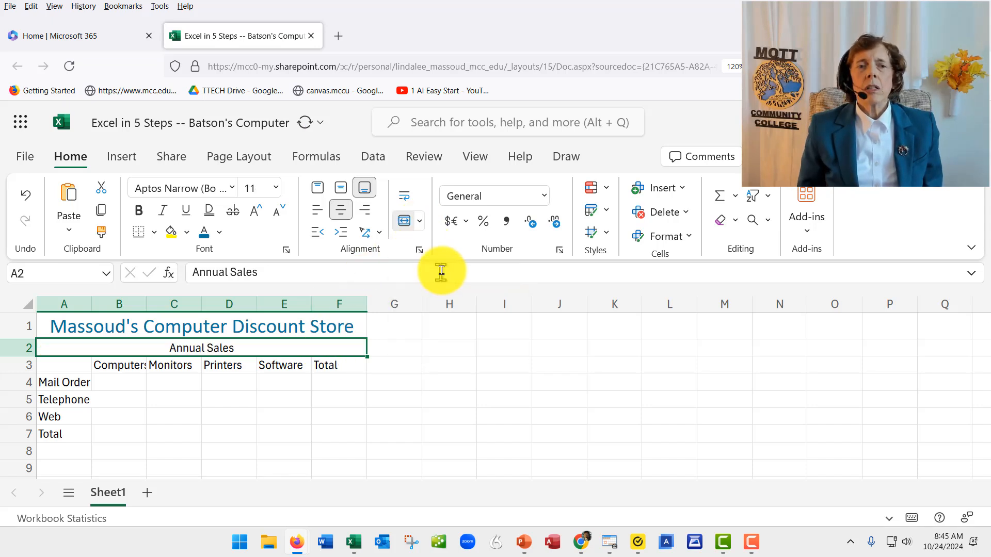
Color the Annual Sales subtitle text blue and increase its font size by one step.
click(608, 237)
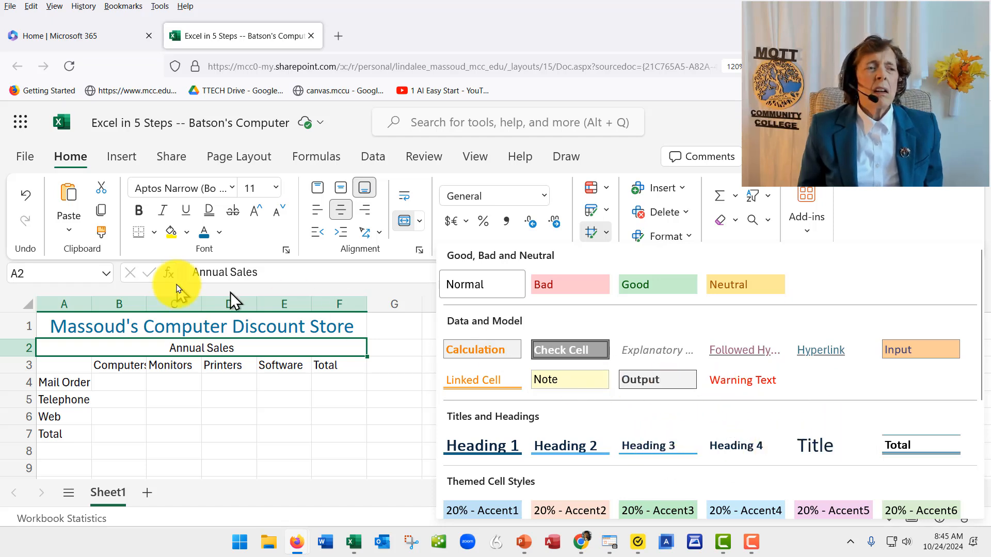
click(205, 233)
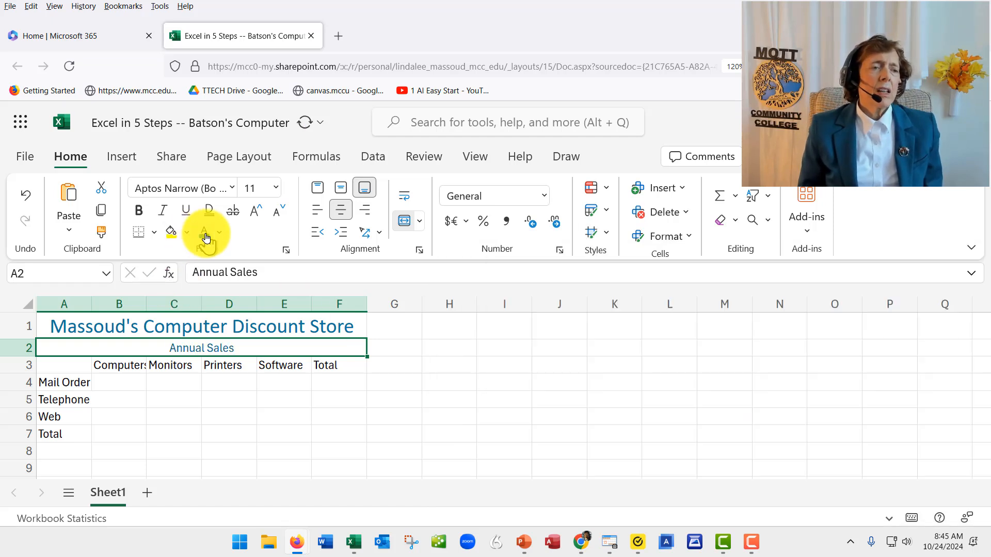
click(252, 214)
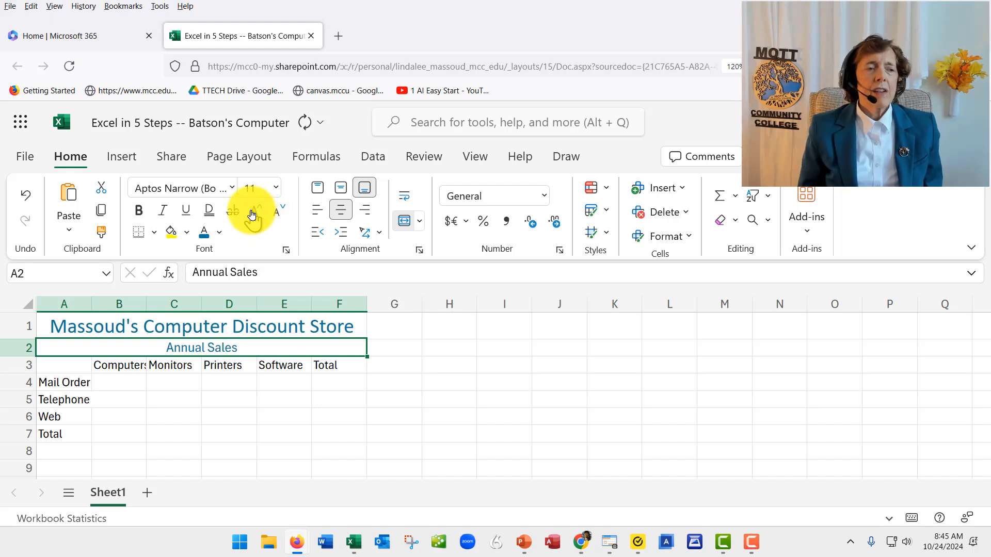
Increase the font size of the Annual Sales subtitle to 16.
click(252, 213)
click(252, 214)
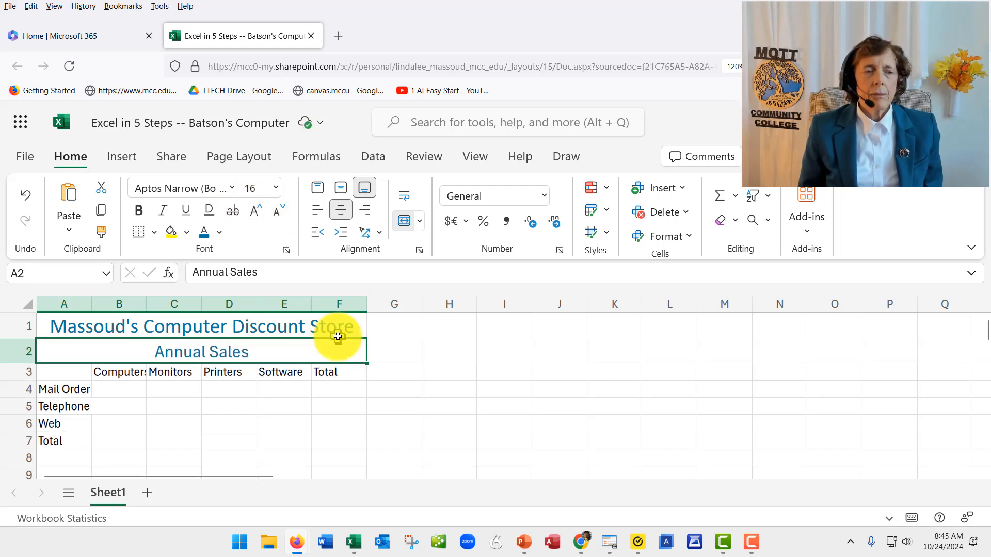
Apply the Heading 3 cell style to the column headings in cells A3 to F3.
click(60, 371)
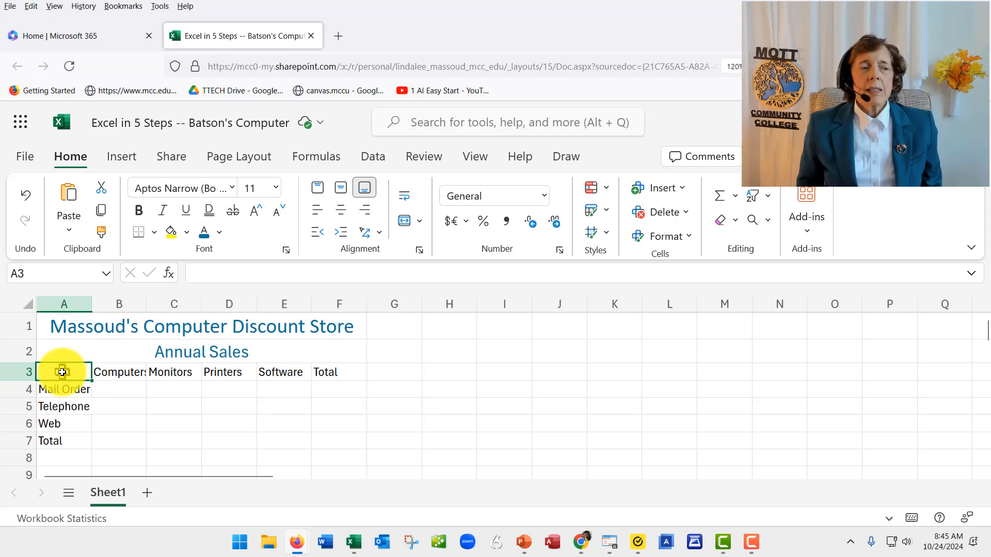
drag(63, 373, 328, 371)
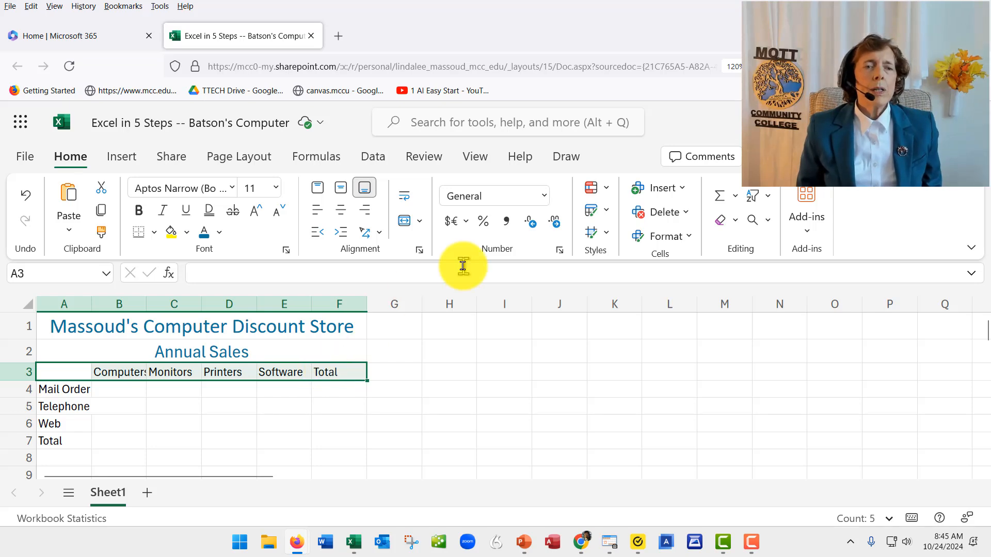
click(599, 232)
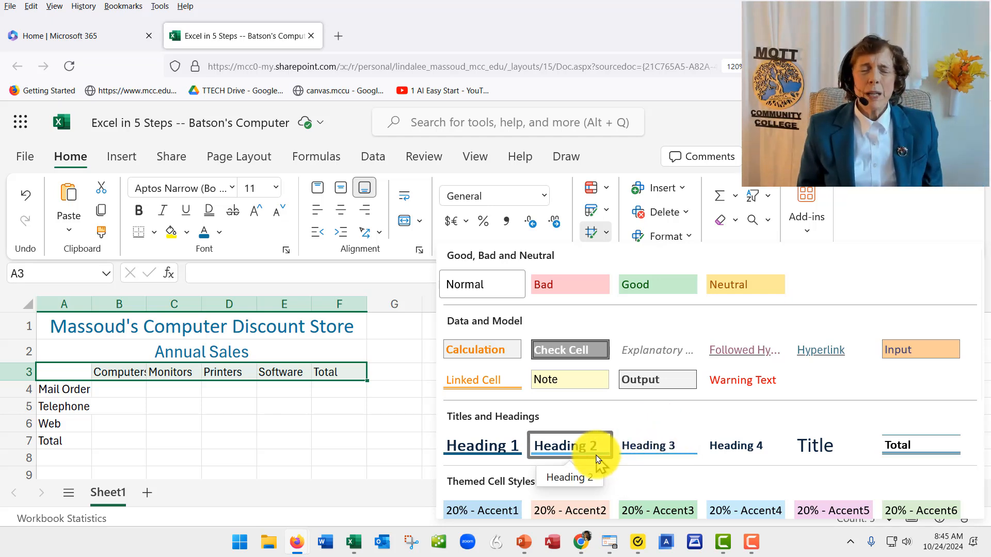
click(660, 452)
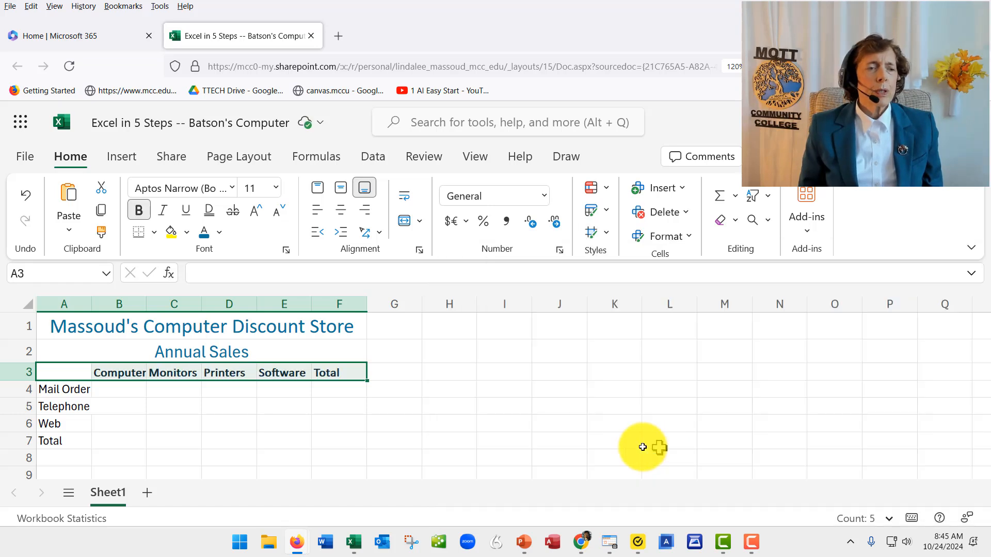
click(284, 409)
Apply the Total cell style to the Total row across cells A7 to F7.
scroll(216, 428, down, 2)
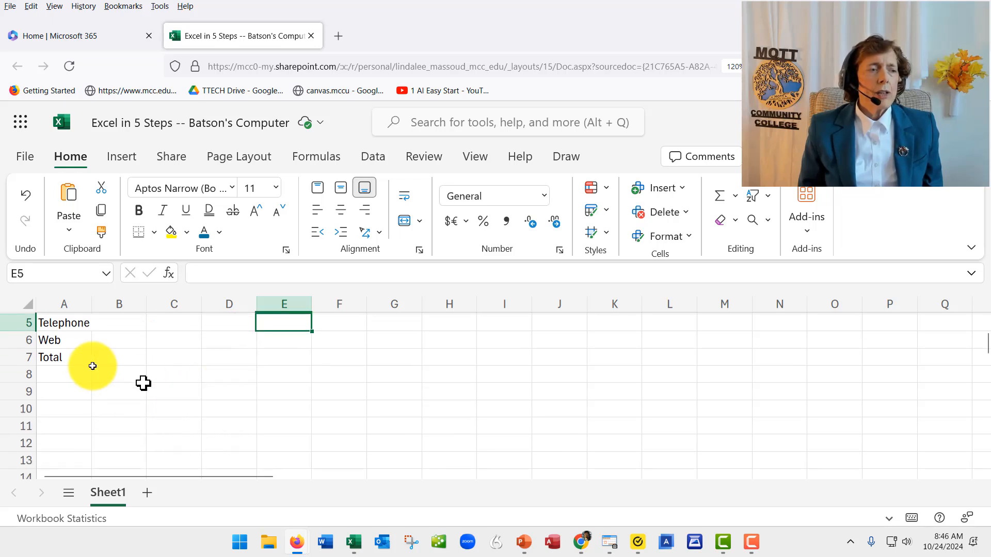
drag(67, 355, 337, 357)
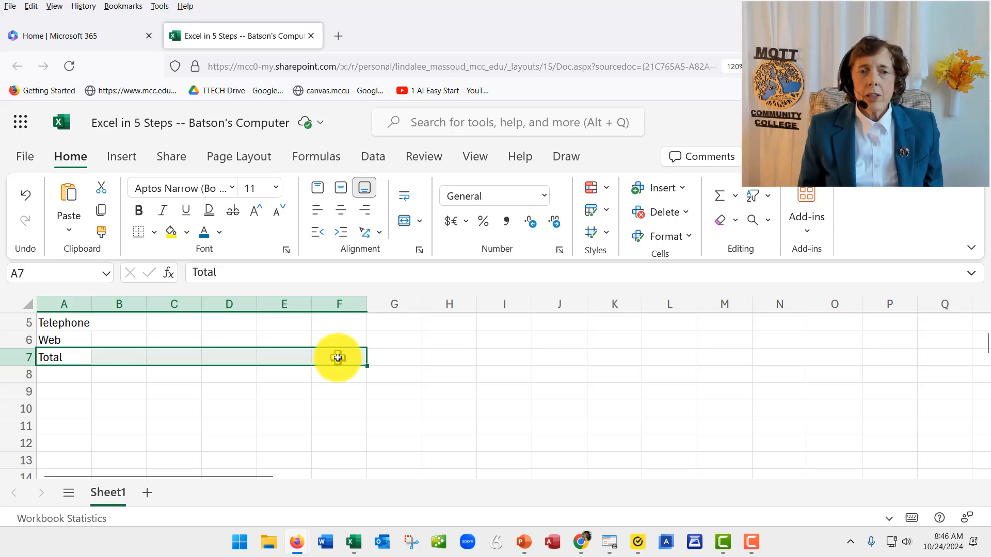
click(611, 238)
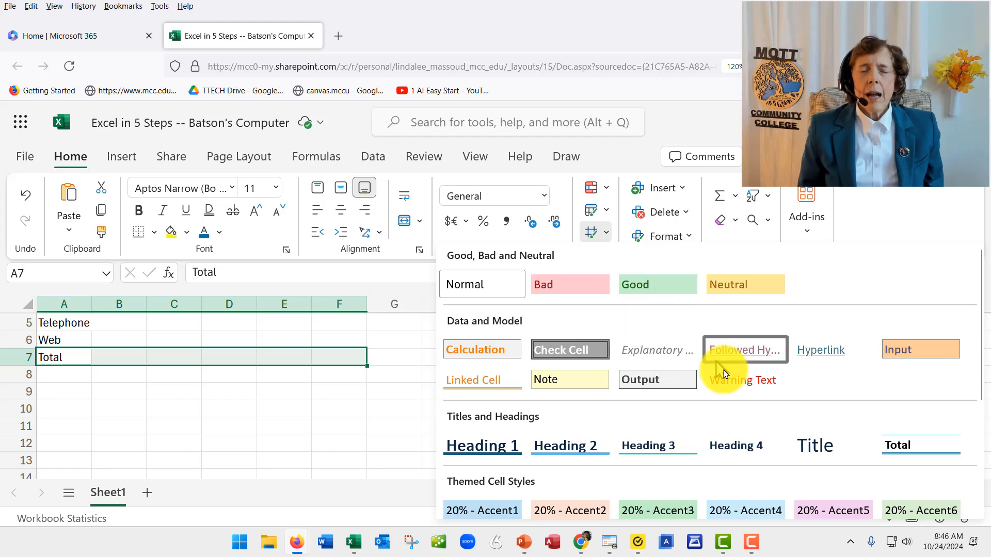
click(924, 447)
click(318, 409)
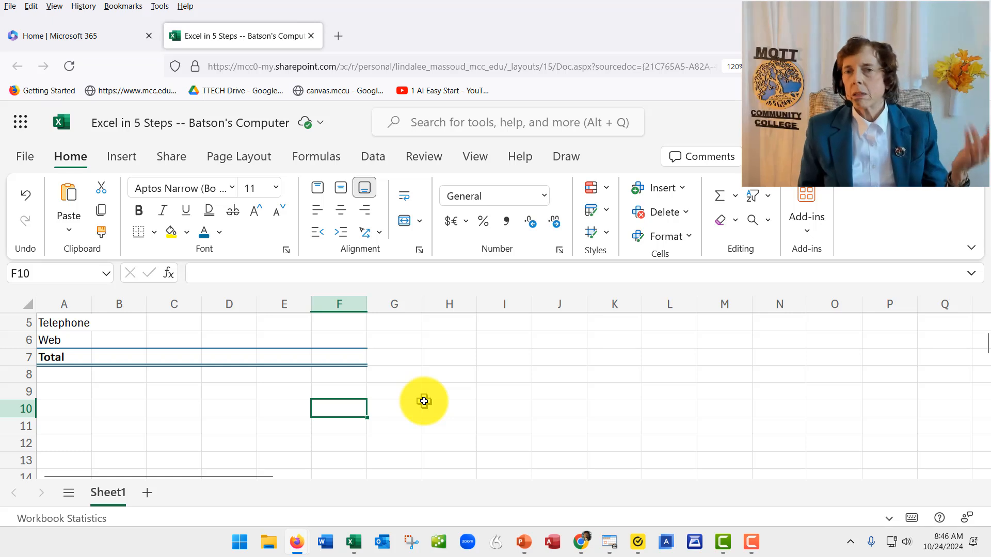
scroll(424, 401, up, 2)
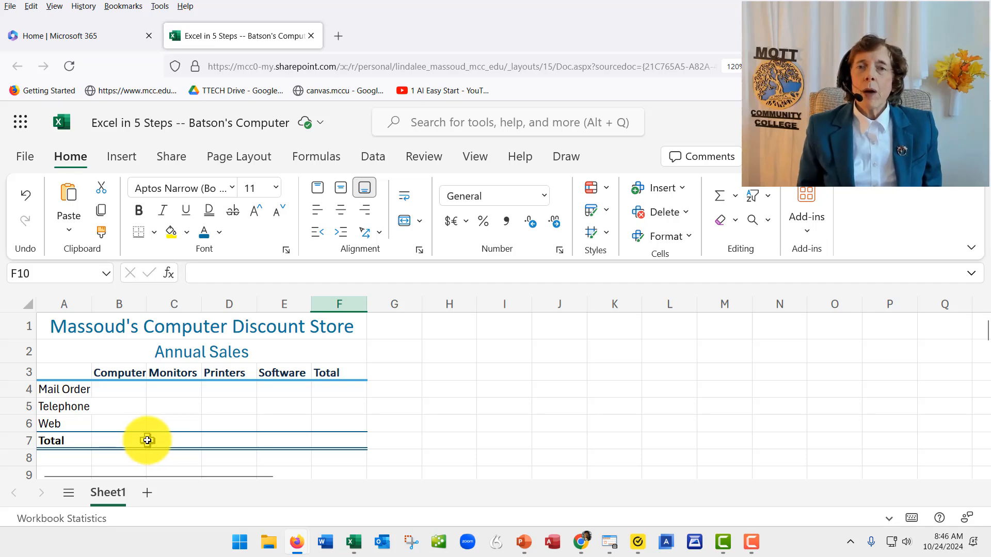
Show the workbook full screen and review the "Insert the Data" slide before returning to the worksheet.
key(F11)
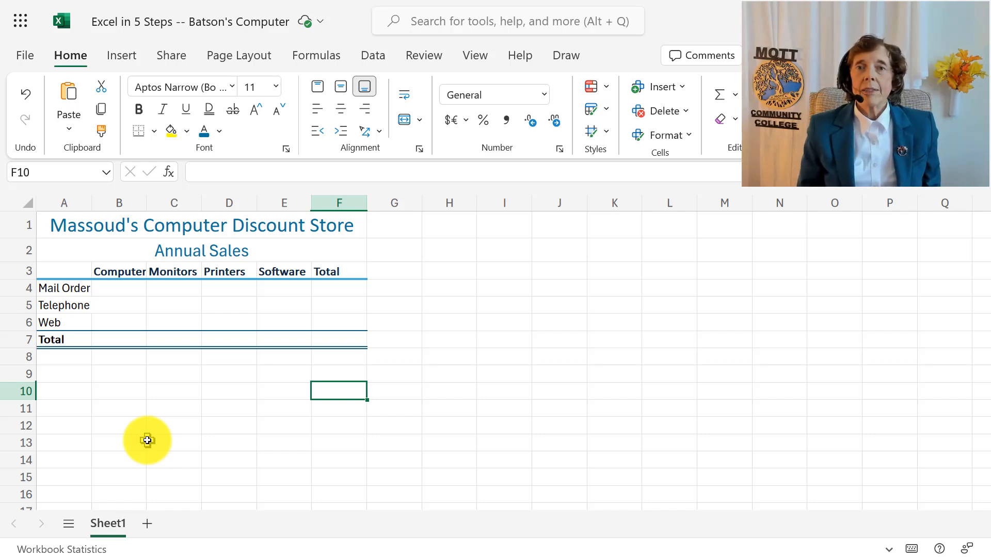
key(alt+Tab)
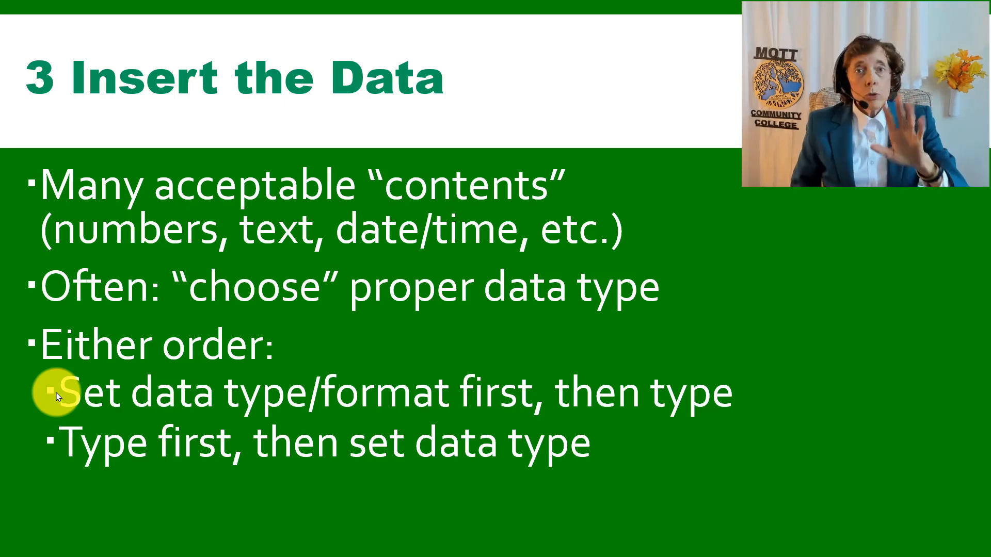
key(alt+Tab)
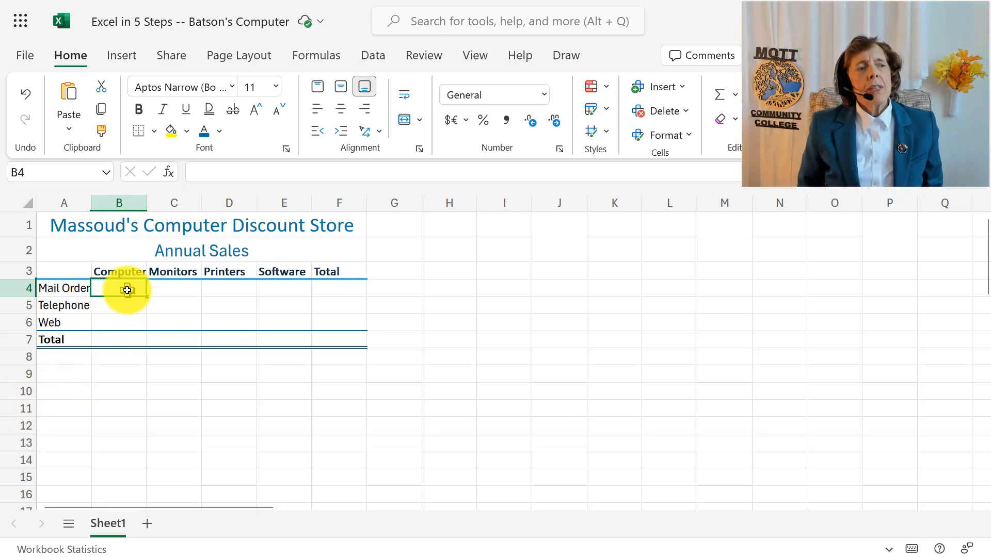
Apply the $ English (United States) accounting format to cells B4 to F7.
mouse_move(127, 290)
mouse_down()
mouse_move(134, 334)
mouse_move(331, 333)
mouse_up()
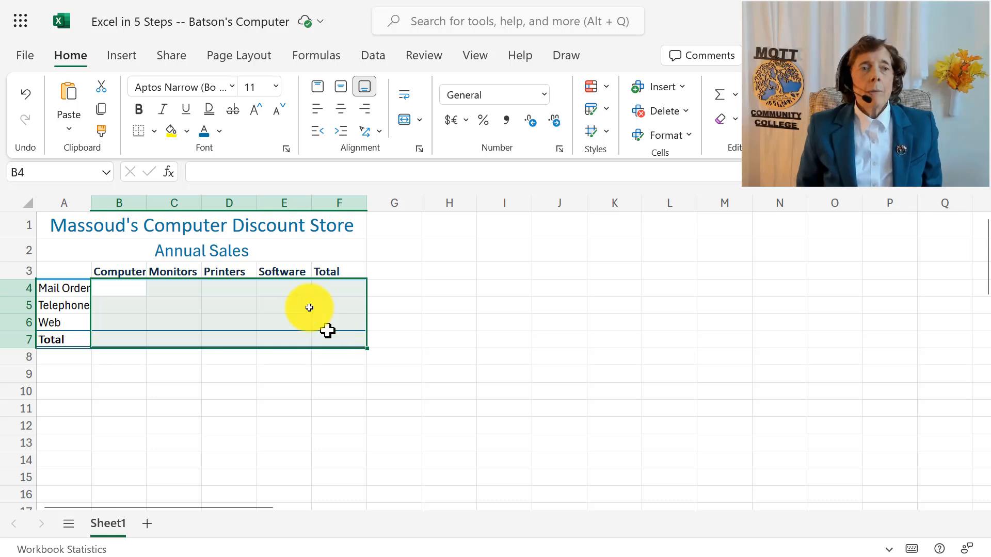
click(465, 125)
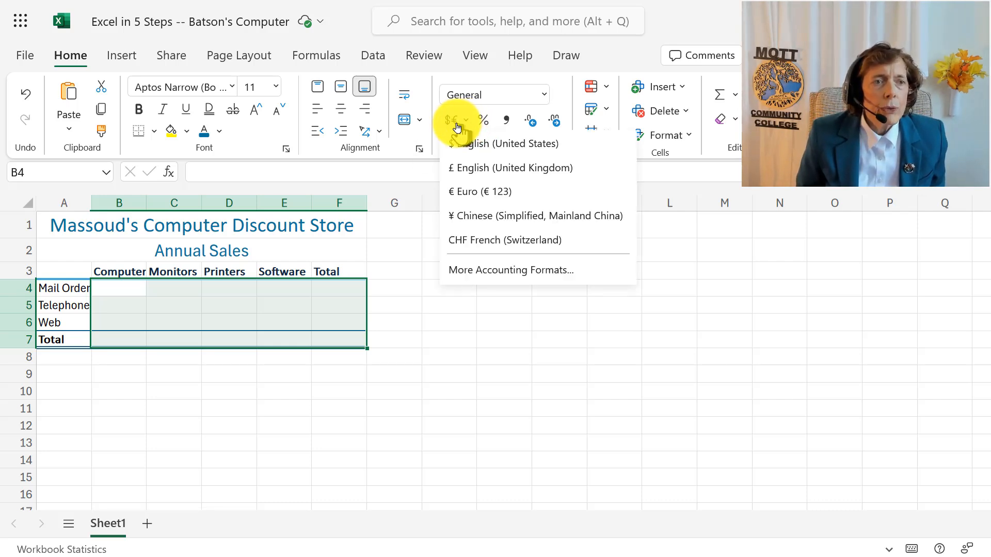
click(477, 144)
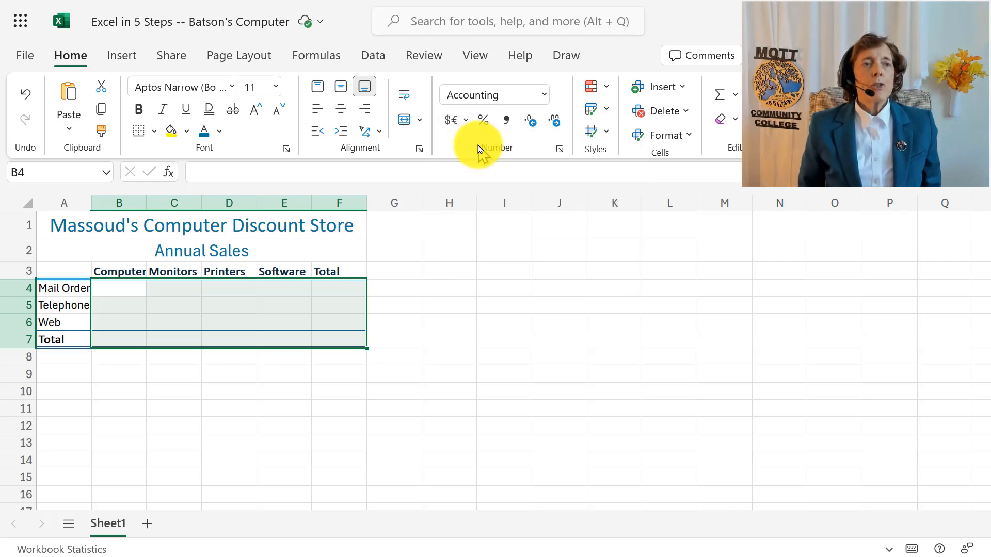
Enter 15000 as the Mail Order sales of computers in cell B4.
click(116, 290)
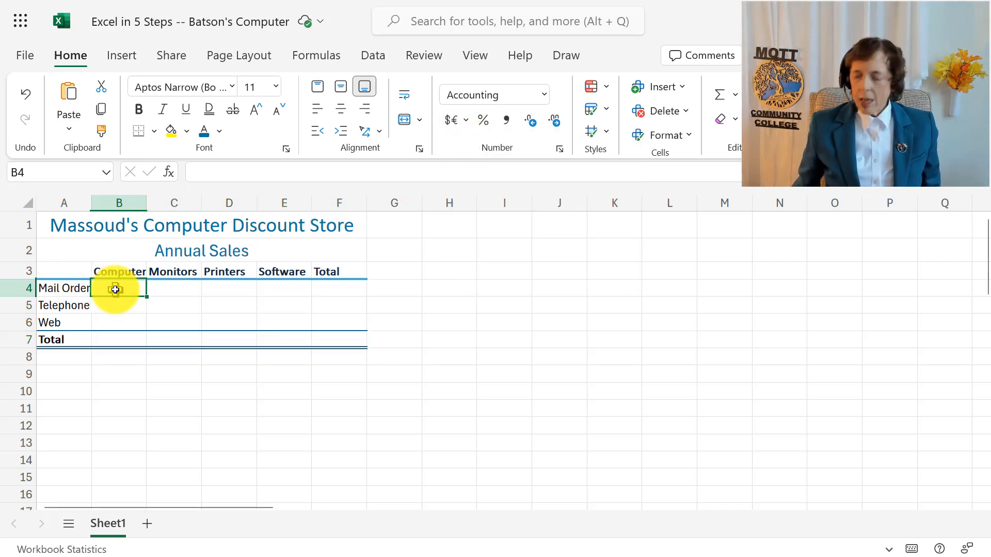
text(15000)
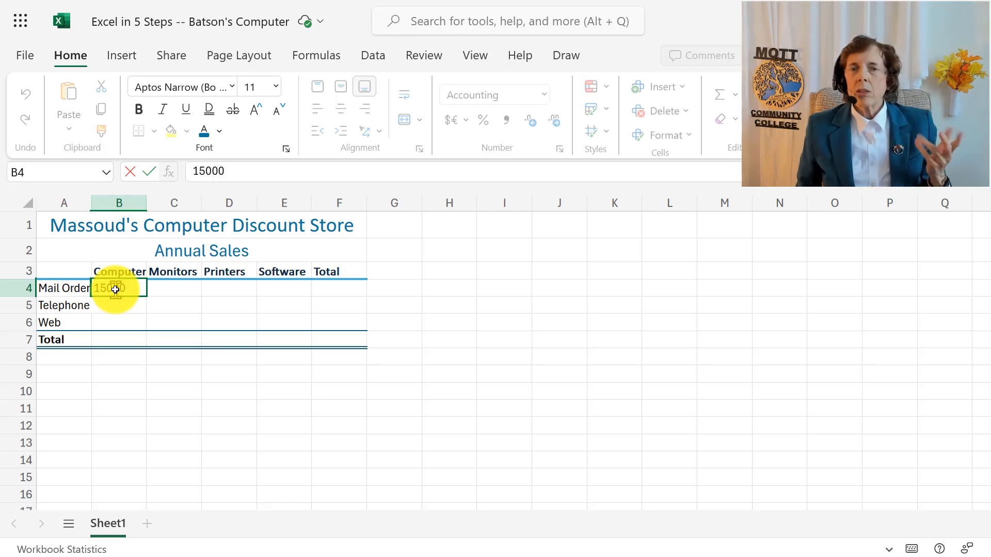
key(Return)
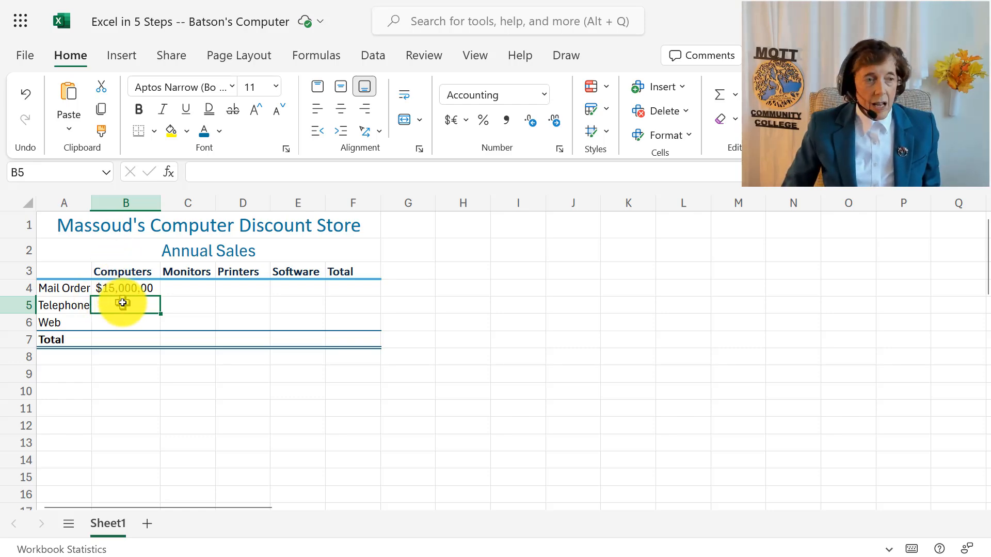
Enter 25000 as the Telephone sales of computers in cell B5.
key(ctrl+plus)
key(ctrl+plus)
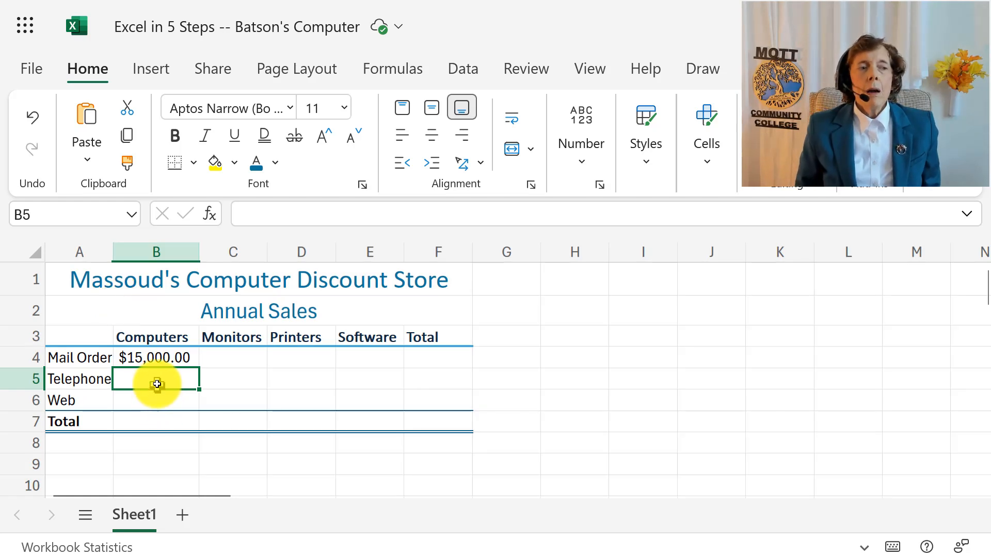
text(25000)
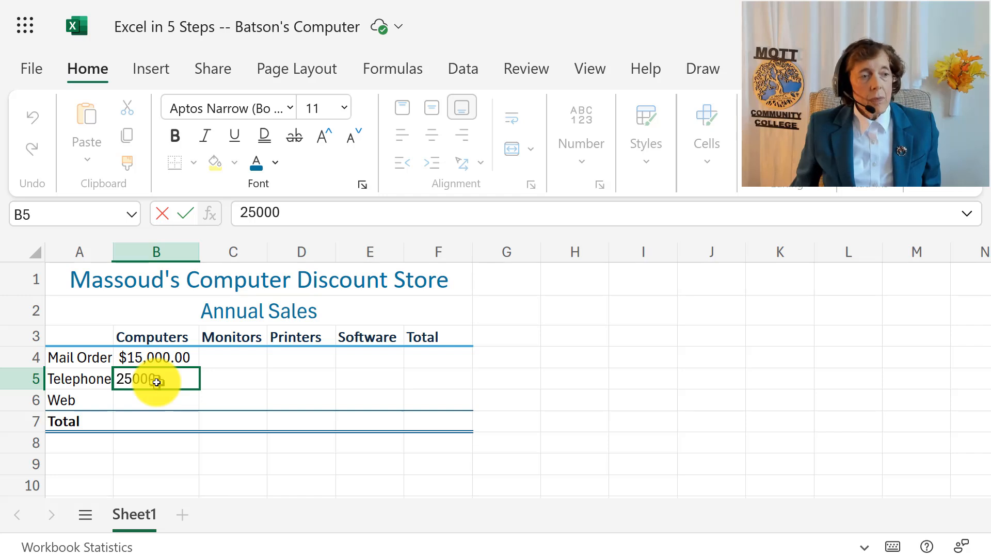
key(Return)
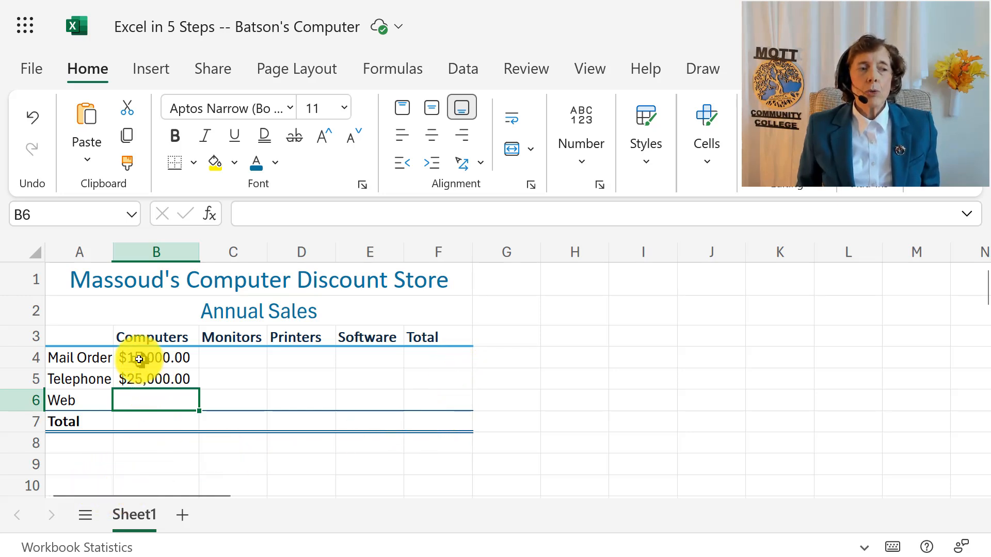
Try to apply the $ English (United States) accounting format to cells B4 to F4 and B7 to F7 together.
drag(139, 358, 462, 359)
ctrl+click(138, 424)
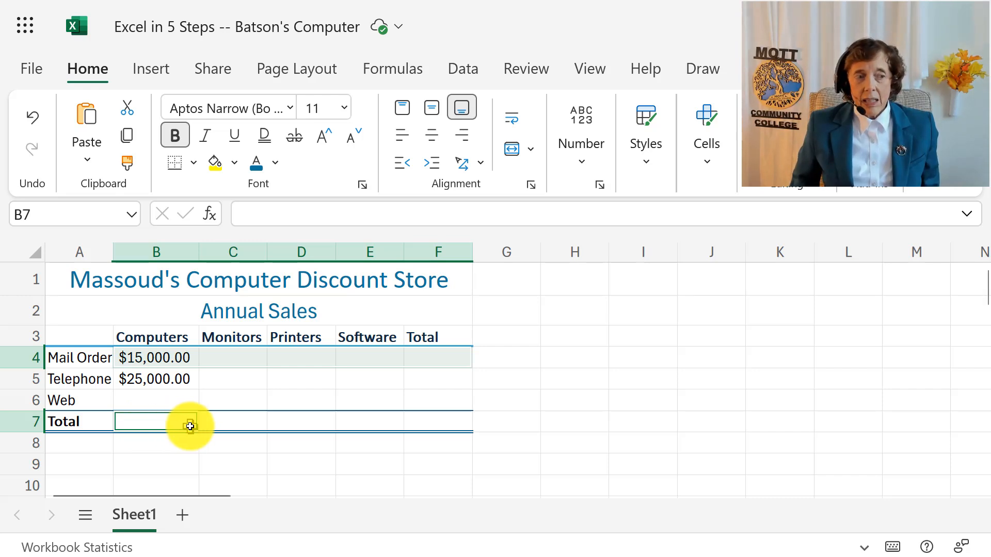
drag(190, 426, 422, 426)
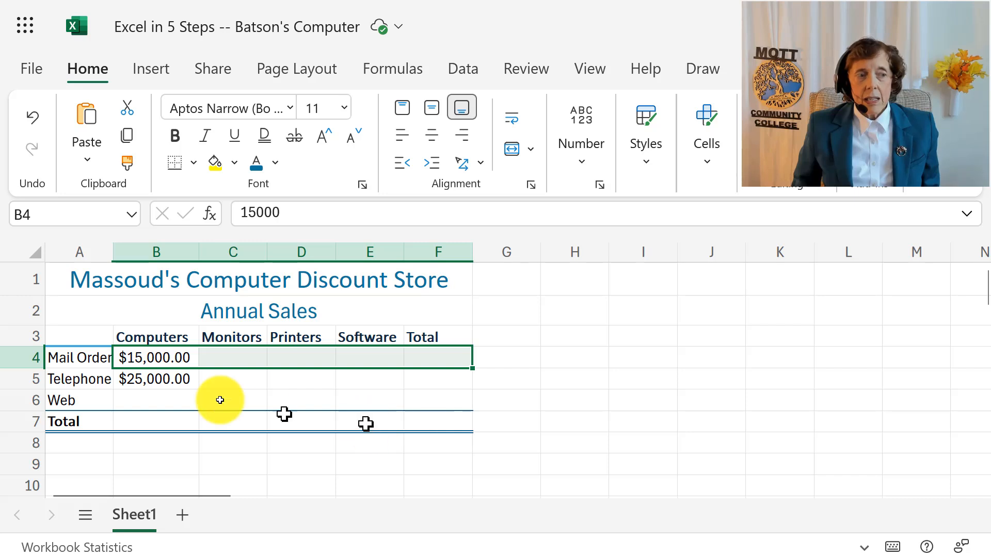
drag(165, 422, 450, 429)
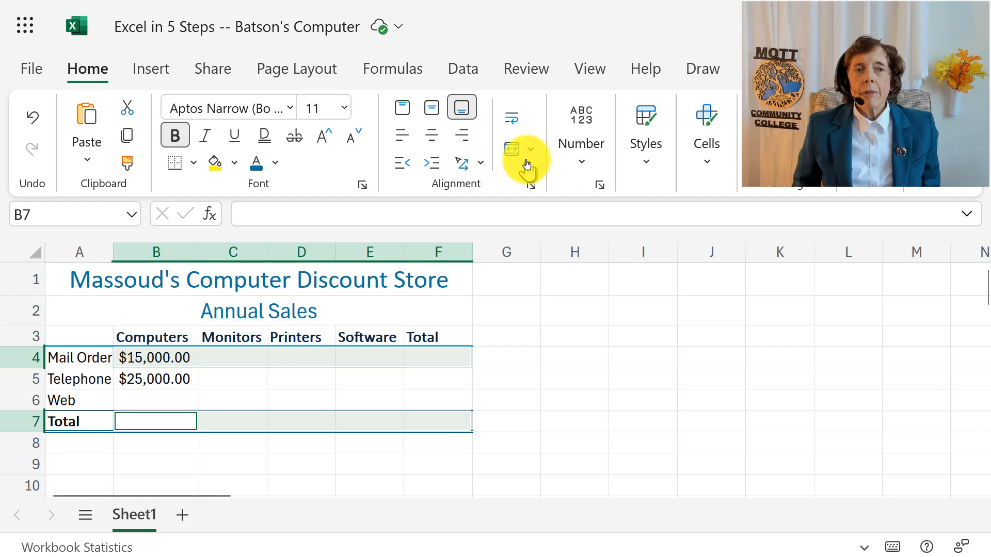
click(573, 164)
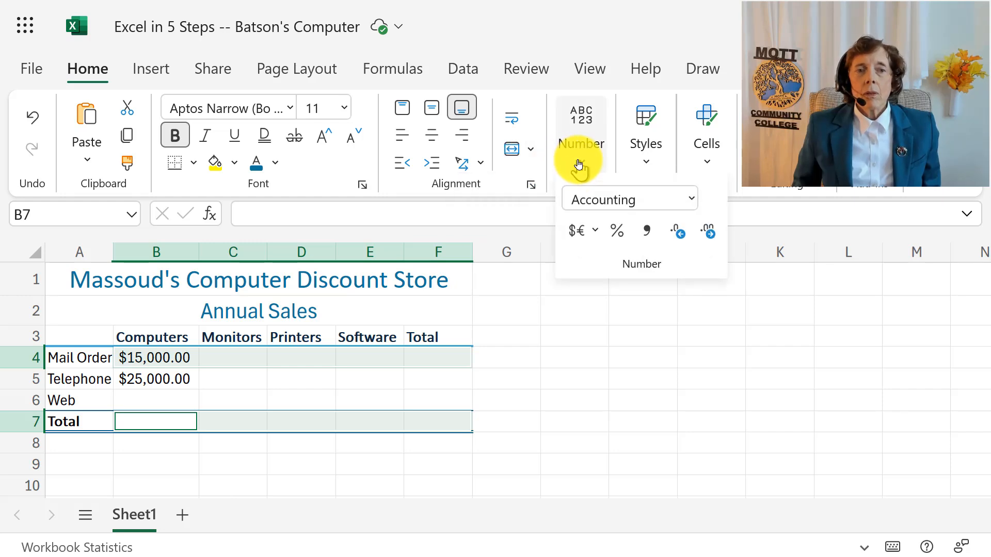
click(591, 233)
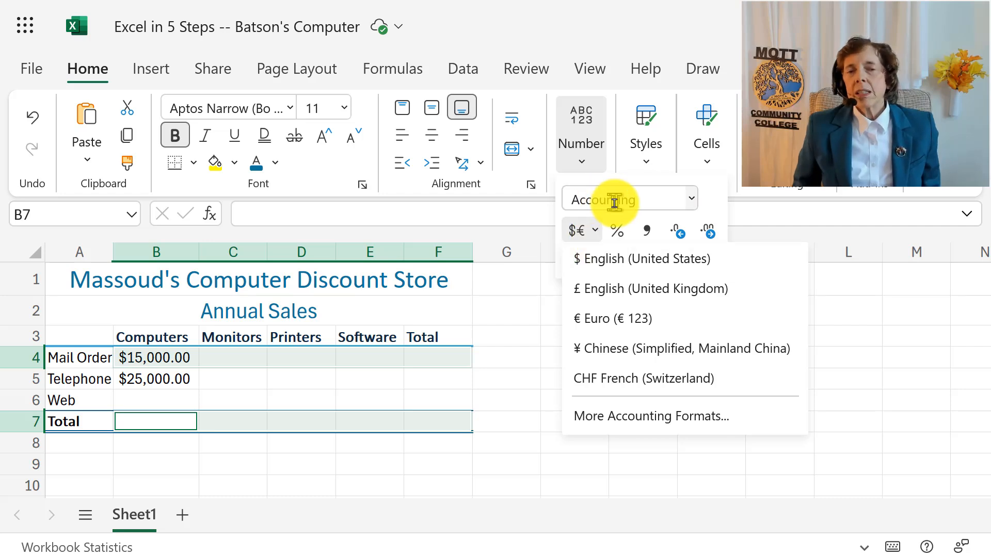
click(605, 260)
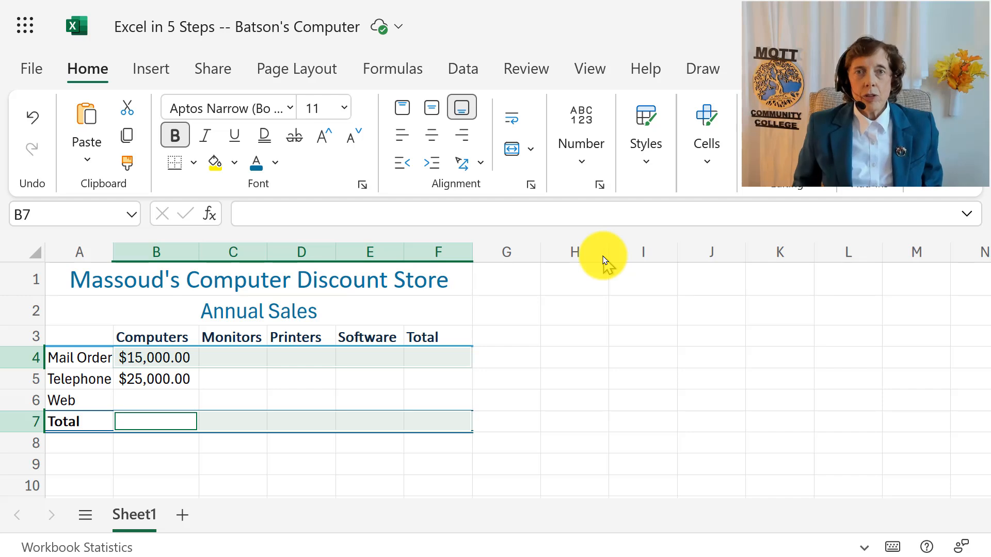
key(ctrl+z)
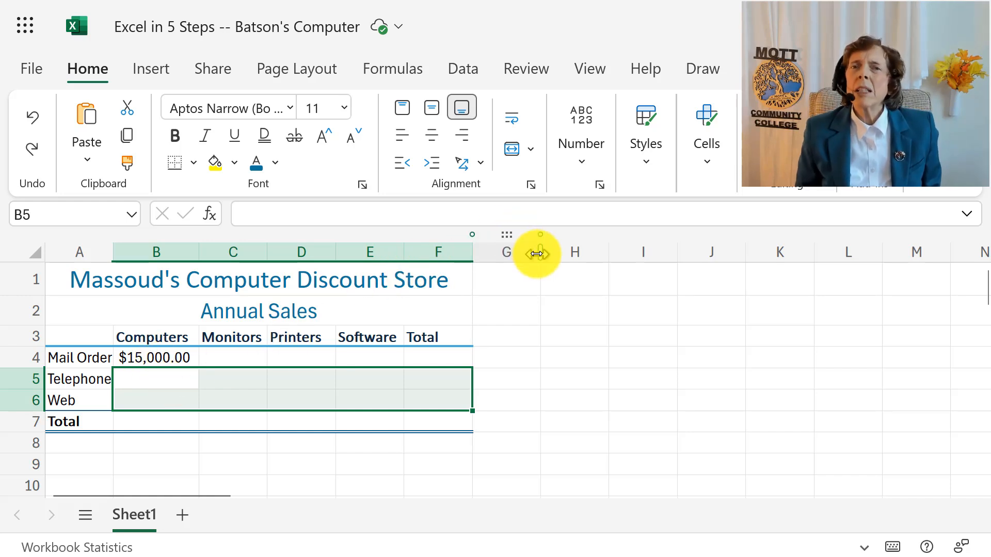
Apply the comma number style to the Telephone and Web cells B5 to F6.
click(582, 167)
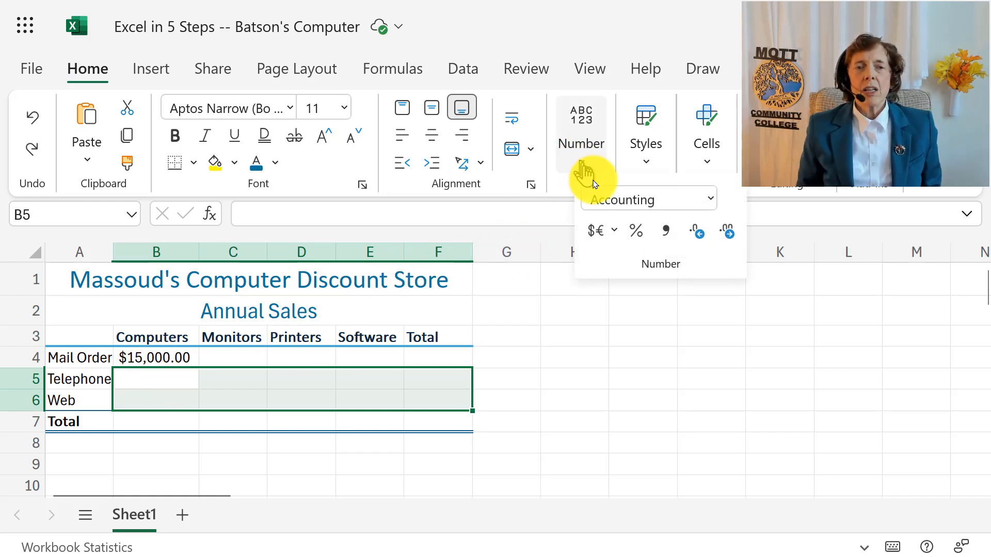
click(665, 240)
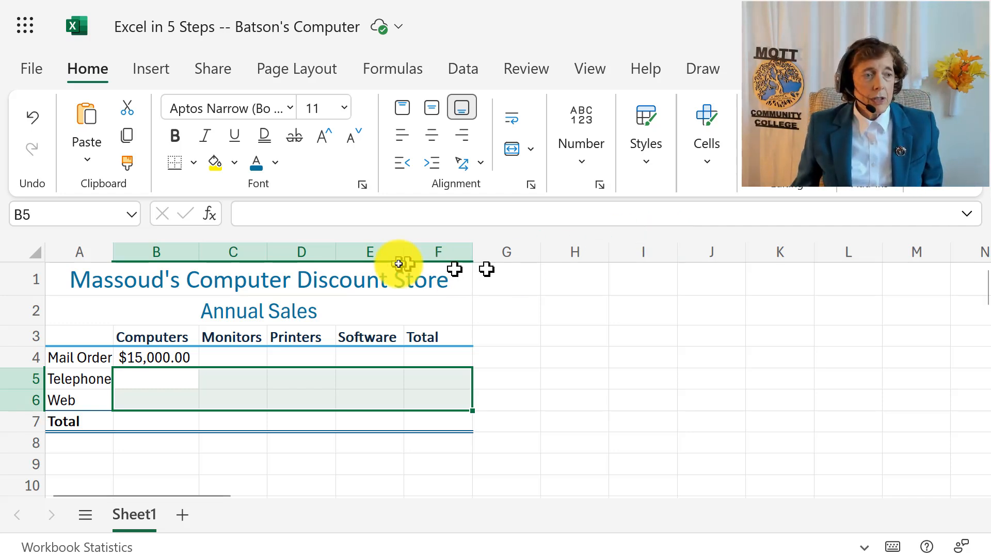
Enter 2000.52 as the Telephone sales of computers in cell B5.
click(155, 384)
text(2,000)
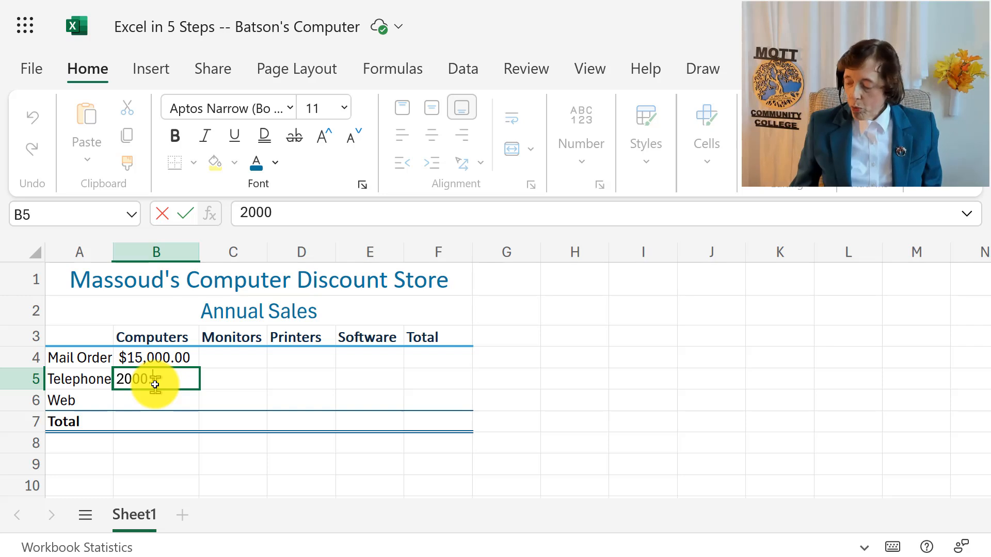
text(.52)
key(Return)
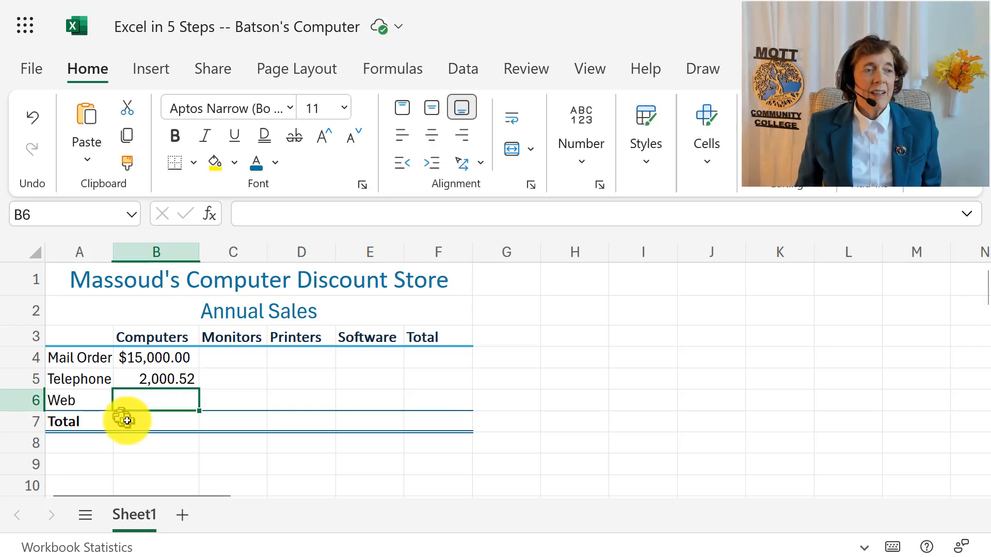
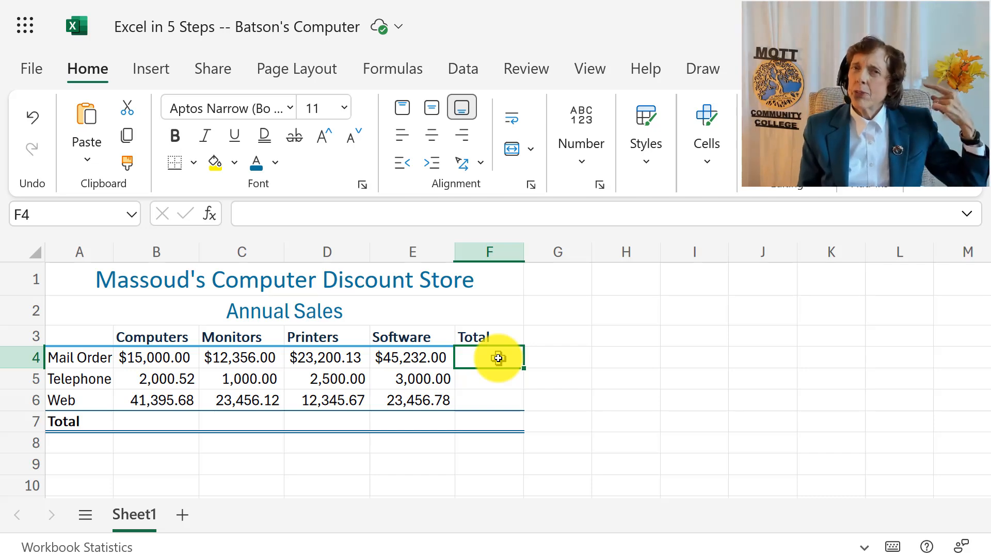
Collapse the ribbon to its compact single-line layout.
key(ctrl+F1)
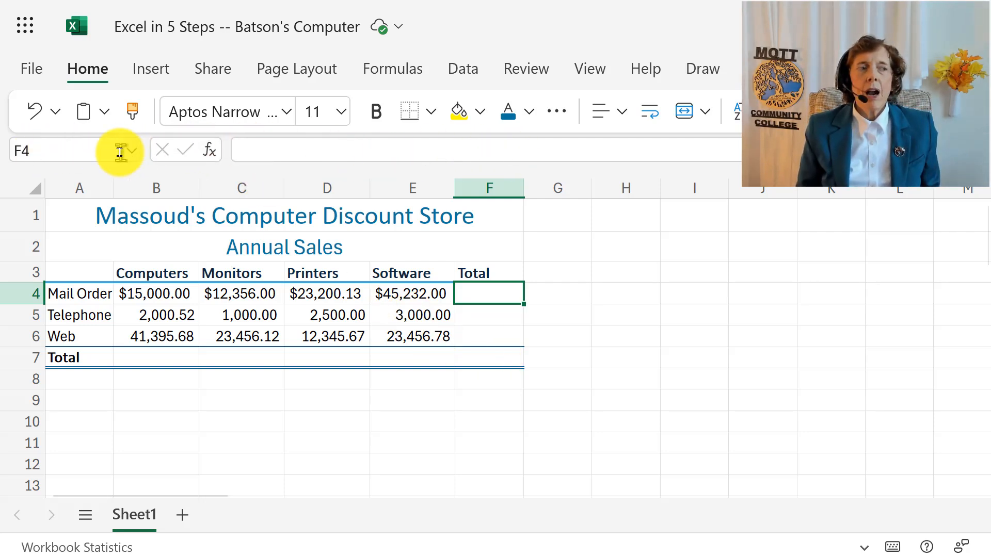
Insert a SUM function adding B4:E4 as the Mail Order total in cell F4, and autofit column F.
click(209, 151)
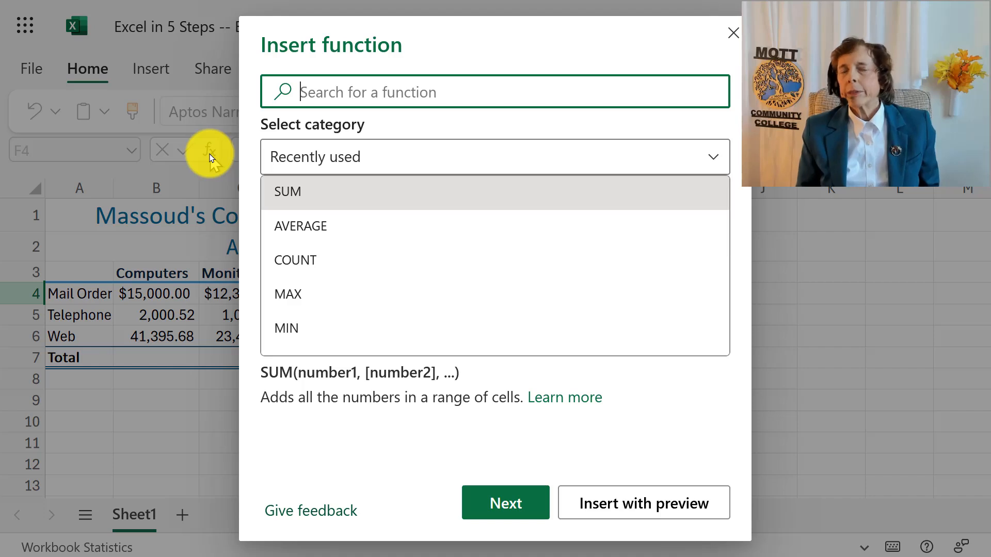
click(301, 193)
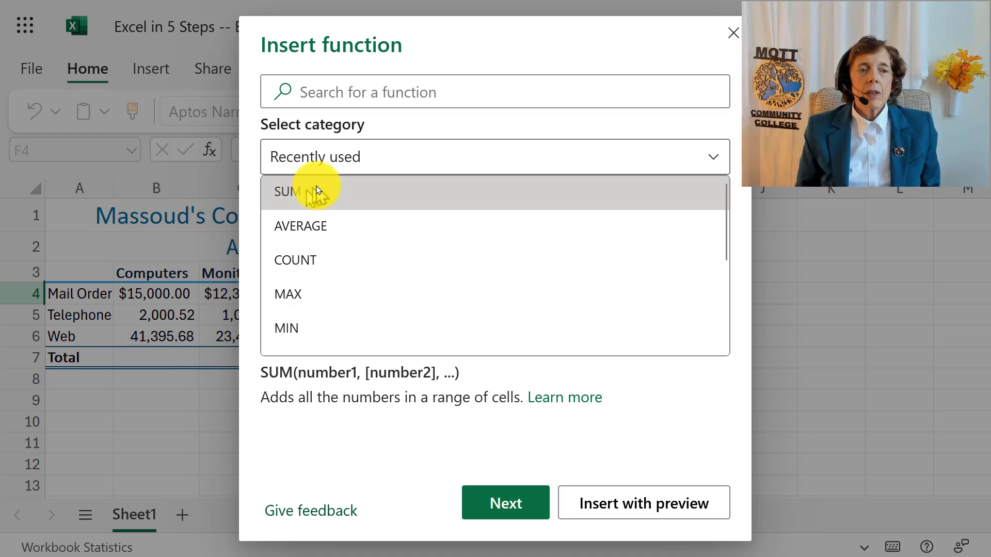
click(514, 511)
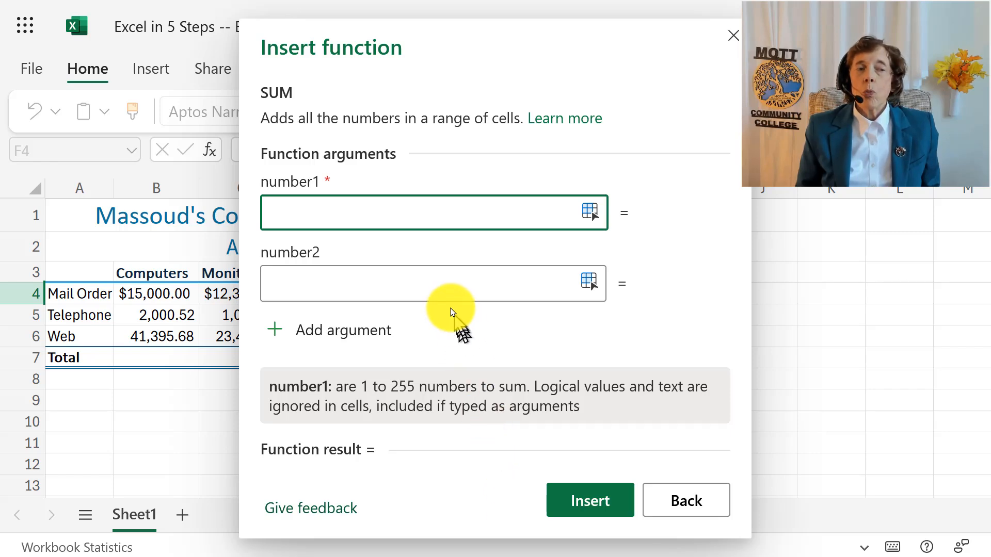
drag(486, 37, 731, 56)
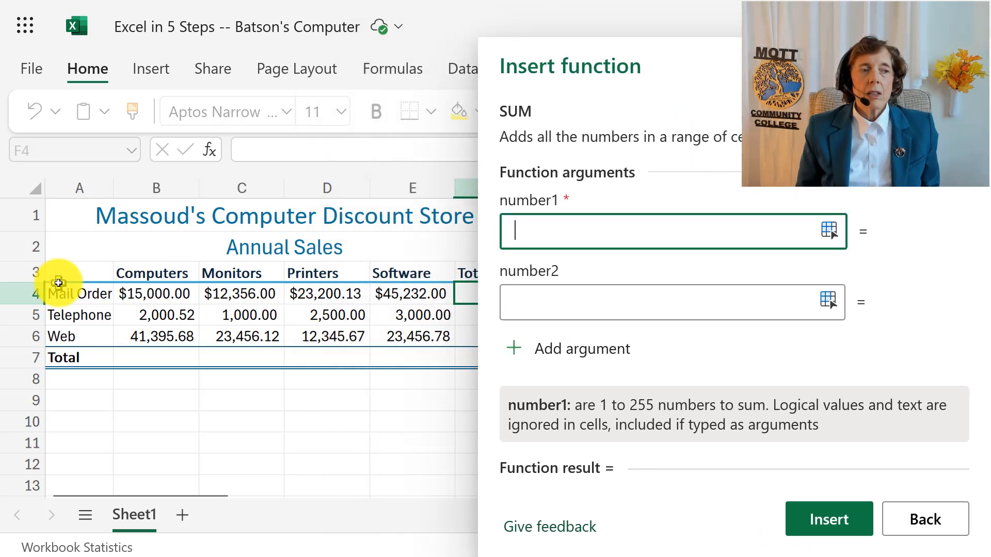
click(149, 293)
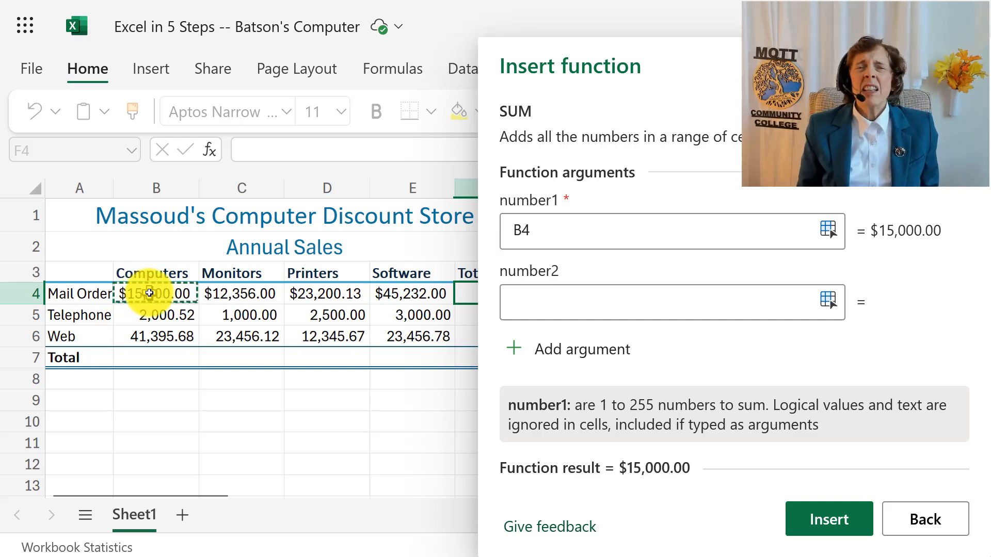
drag(203, 293, 417, 288)
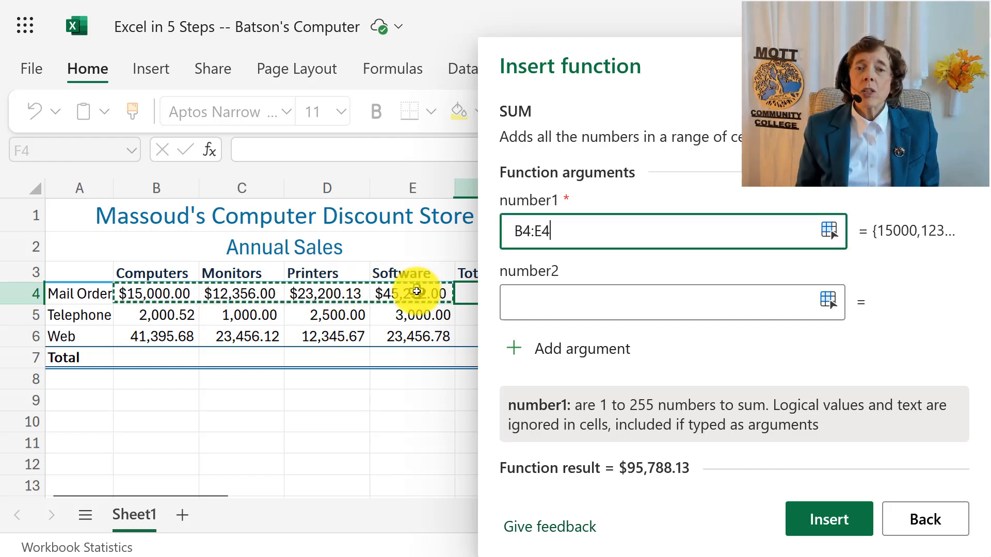
click(515, 234)
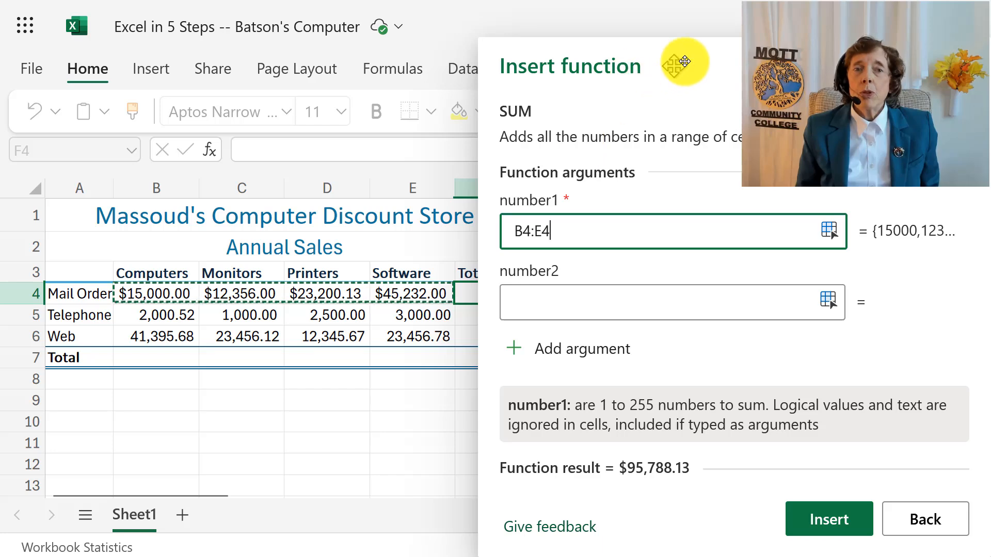
drag(687, 60, 577, 48)
click(505, 204)
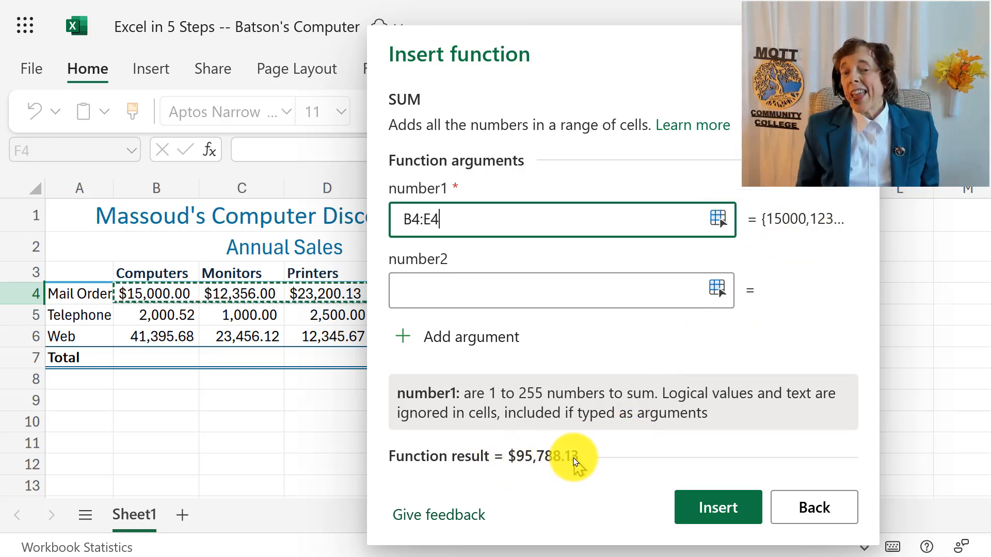
click(722, 509)
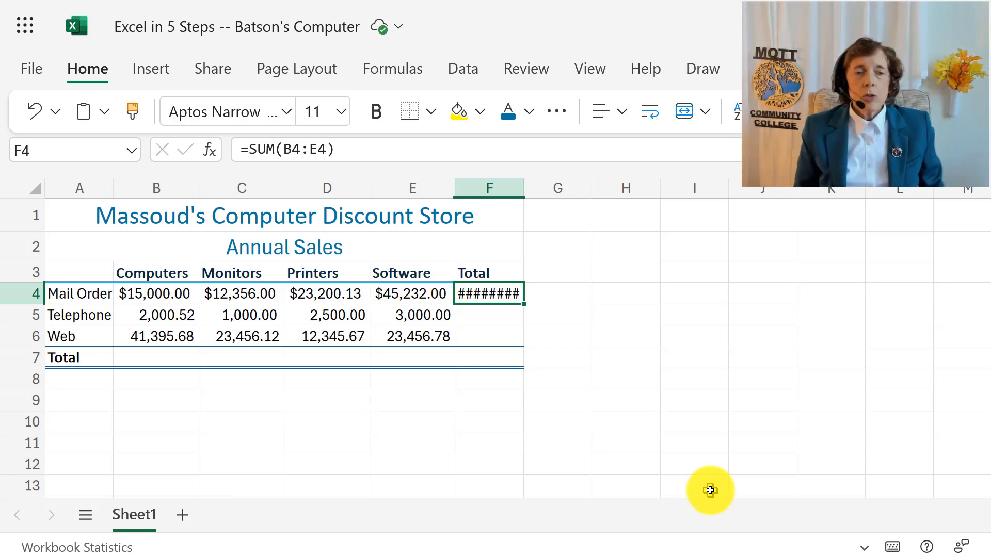
double_click(523, 186)
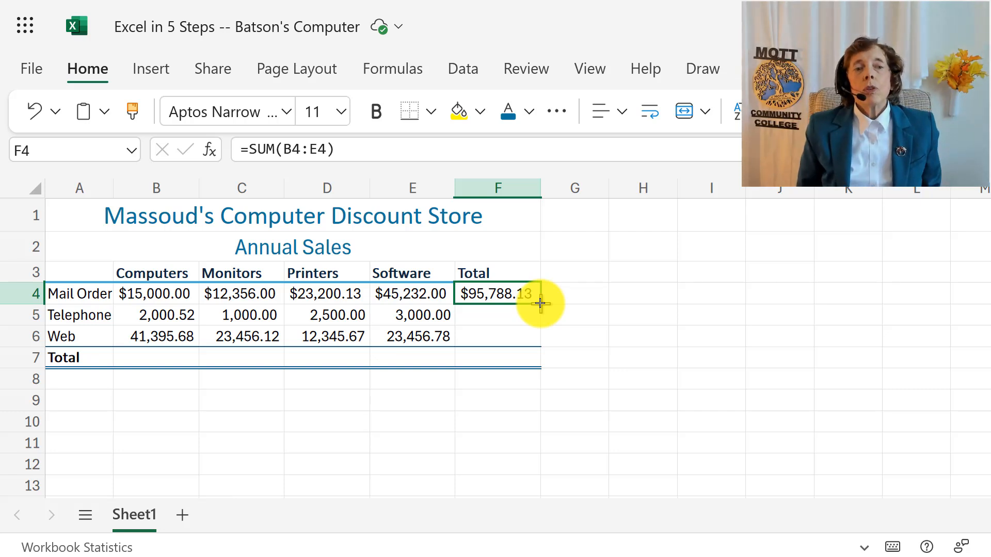
Fill the F4 total formula down through F7 and widen column F to fit the amounts.
drag(540, 304, 540, 326)
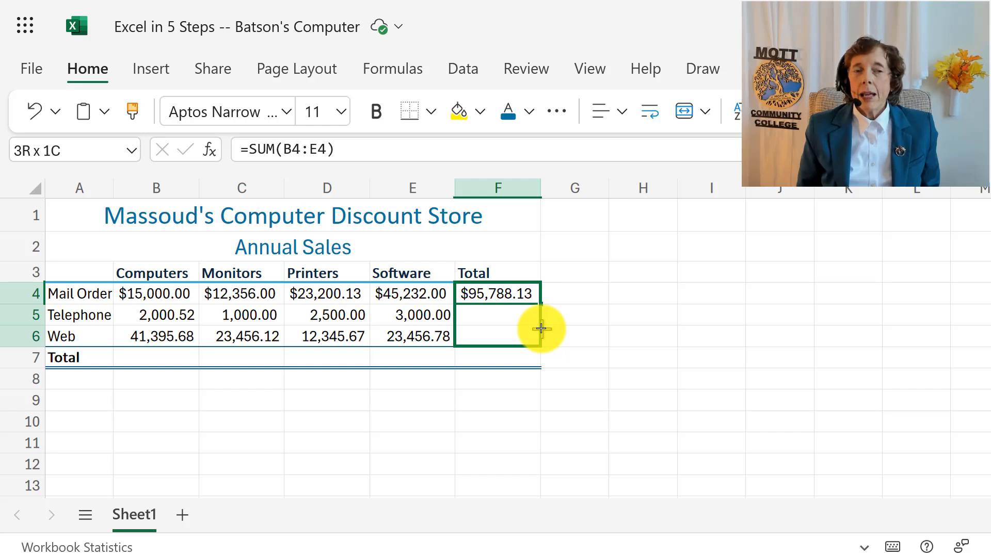
drag(541, 329, 540, 327)
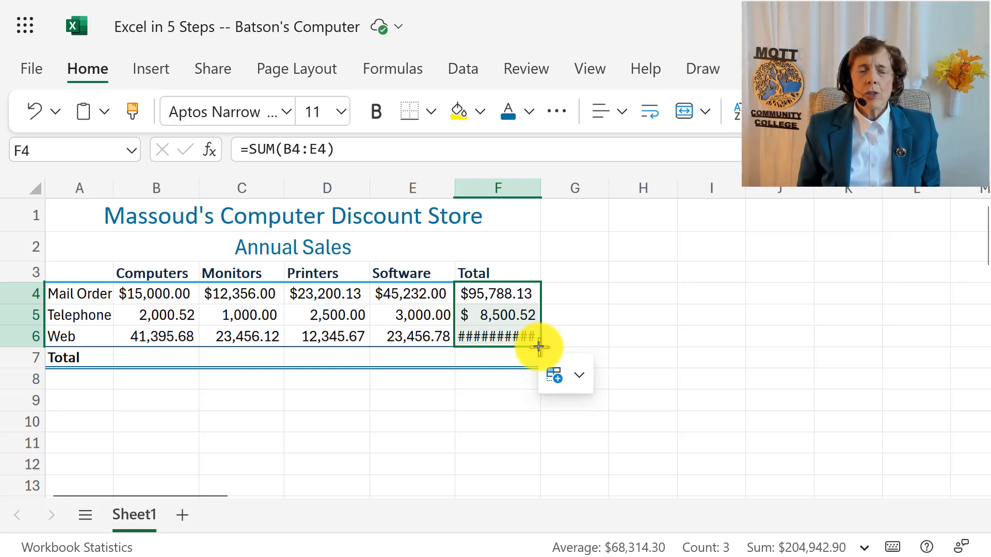
mouse_move(539, 347)
mouse_down()
mouse_move(535, 370)
mouse_move(537, 360)
mouse_up()
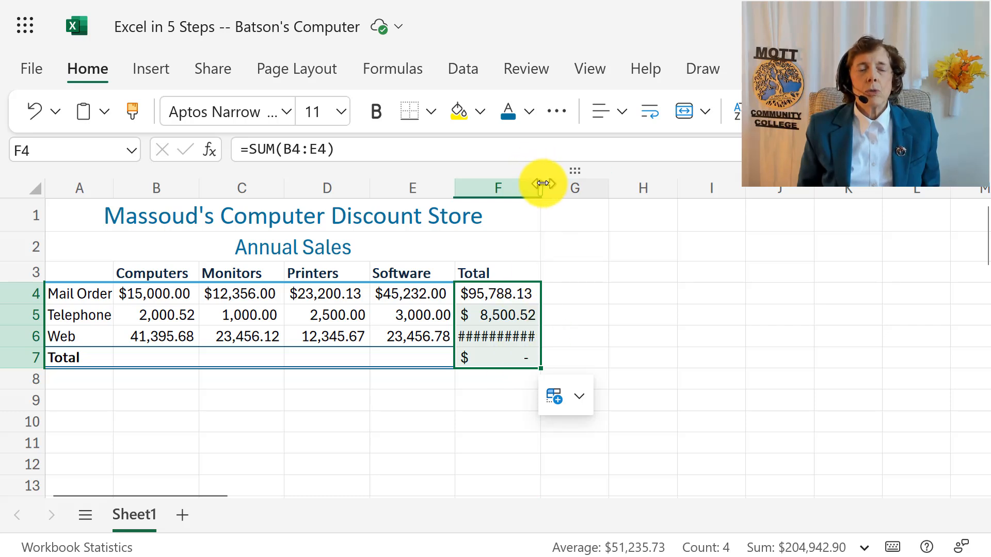
drag(544, 184, 550, 184)
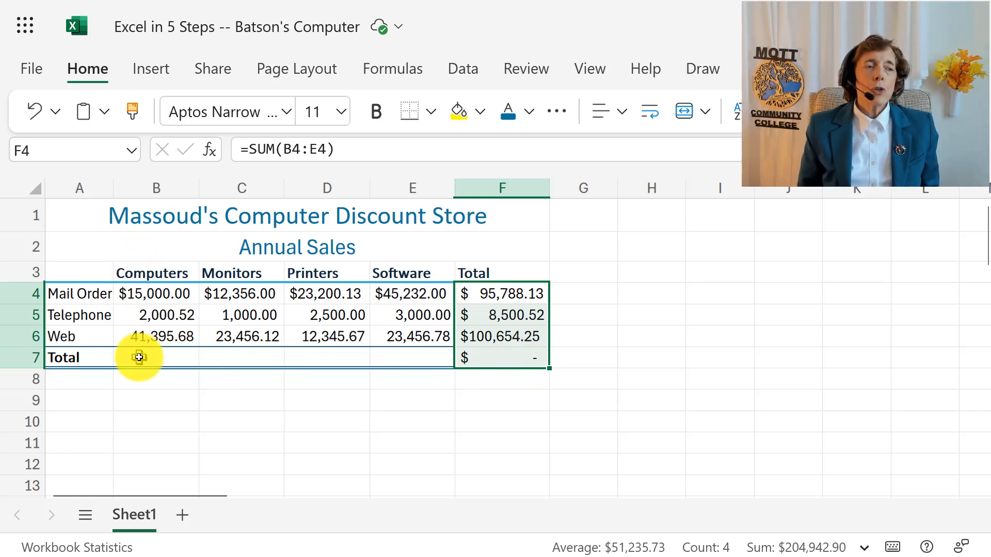
Insert a SUM function adding B4:B6 in cell B7 and fill it across the Total row to E7.
click(156, 357)
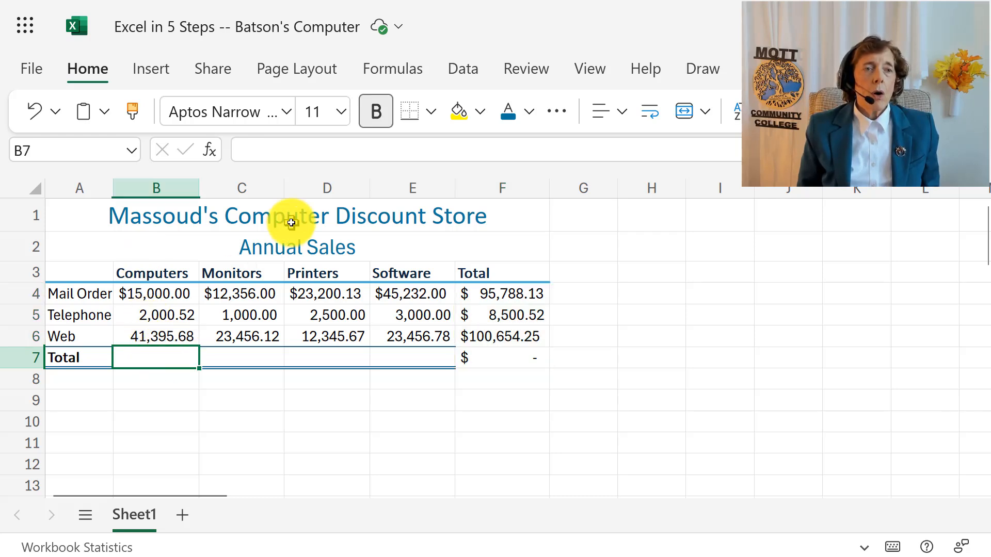
click(208, 150)
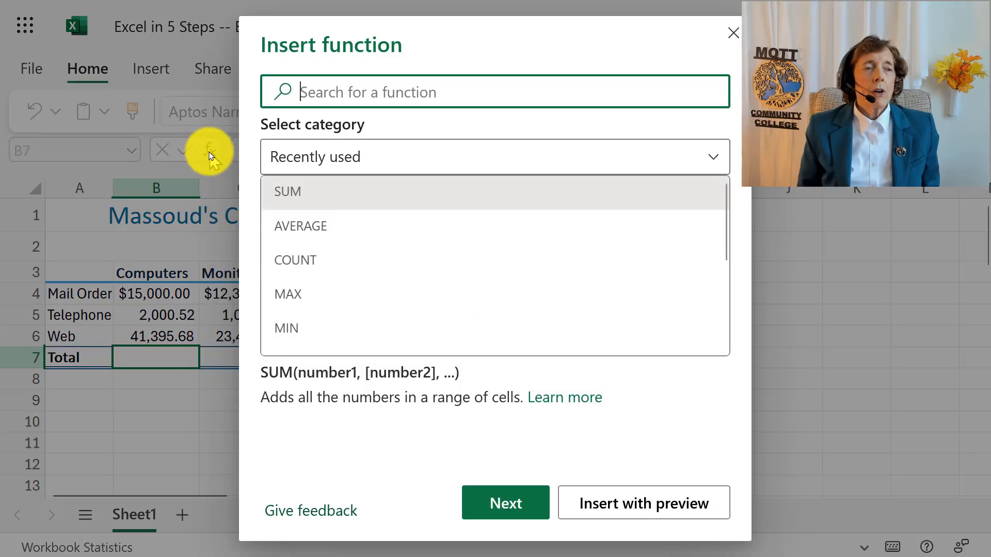
click(317, 199)
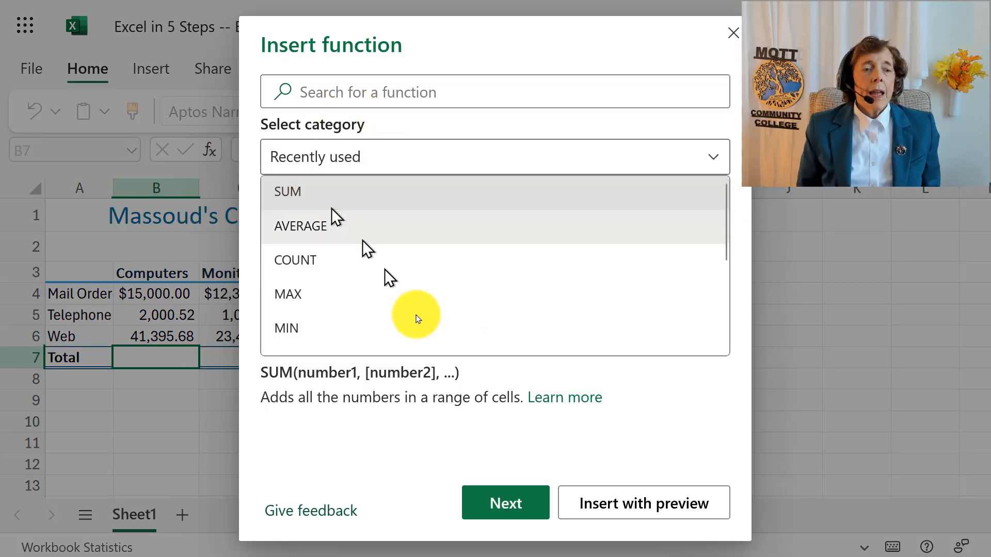
click(506, 503)
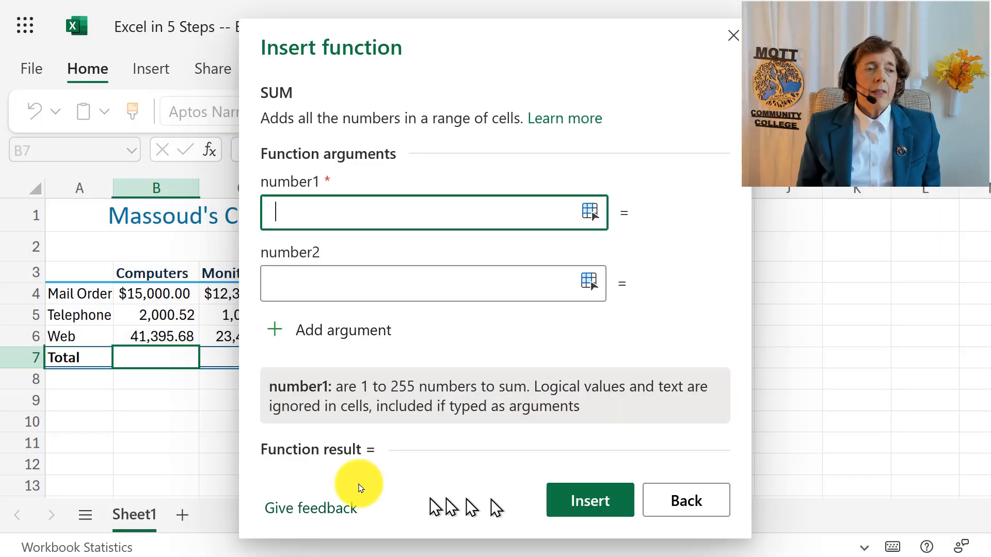
drag(158, 294, 164, 337)
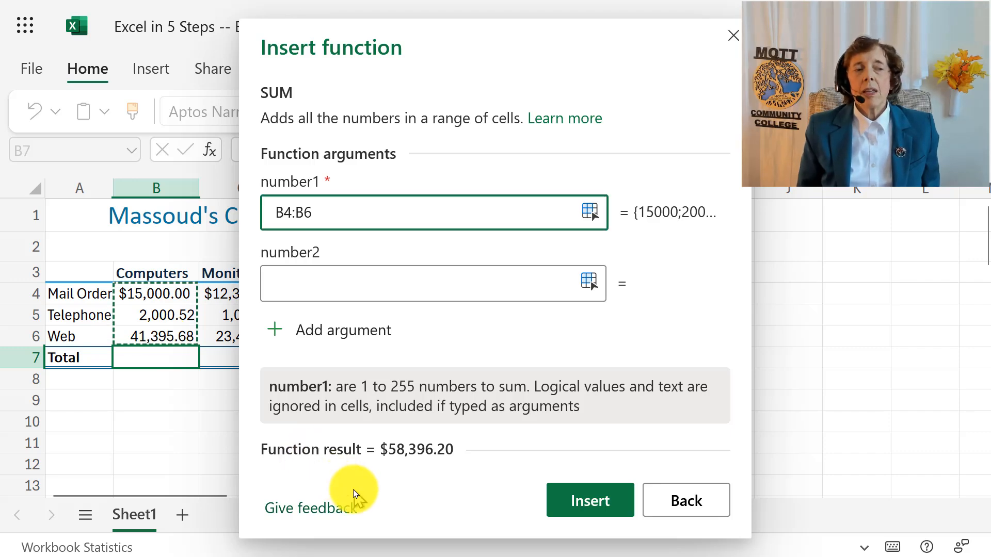
key(Return)
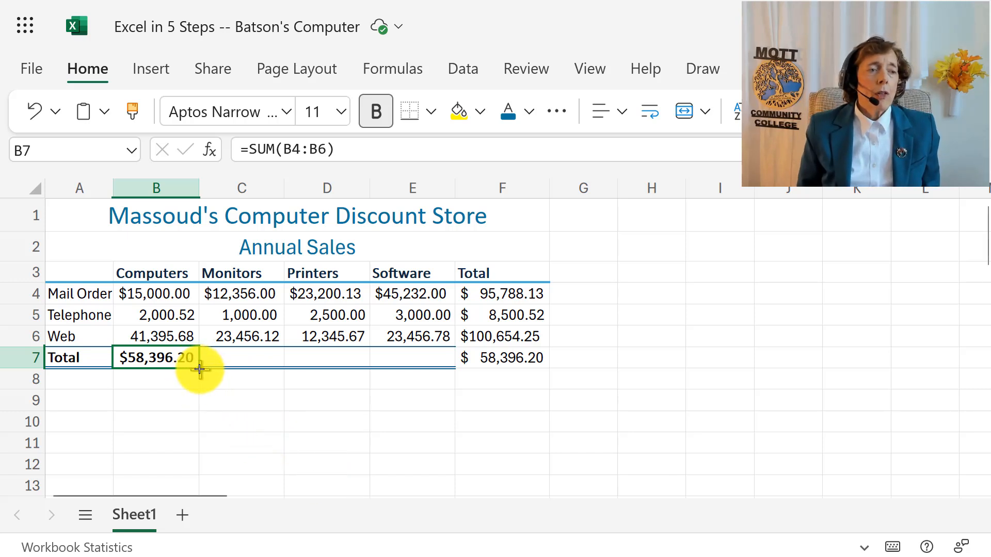
drag(200, 369, 269, 368)
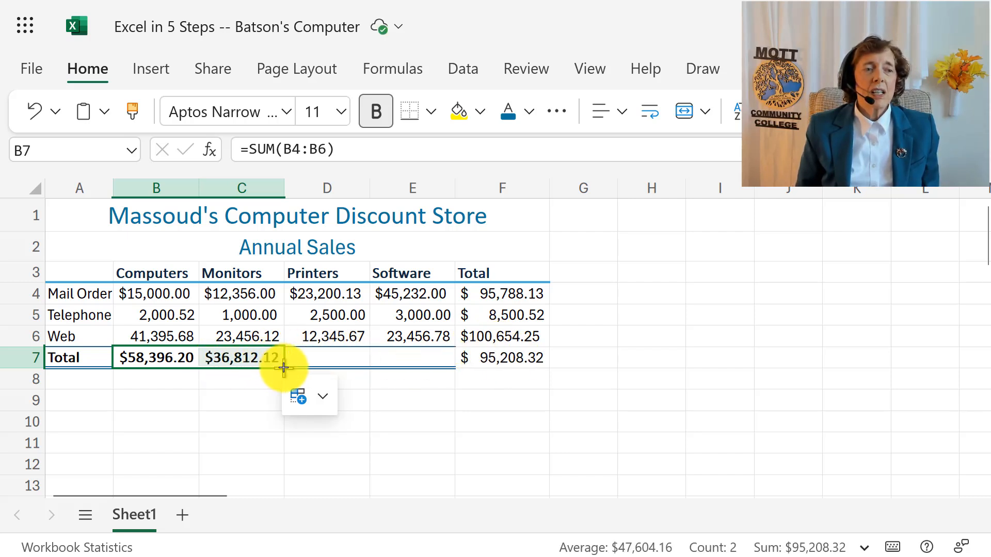
drag(284, 367, 385, 365)
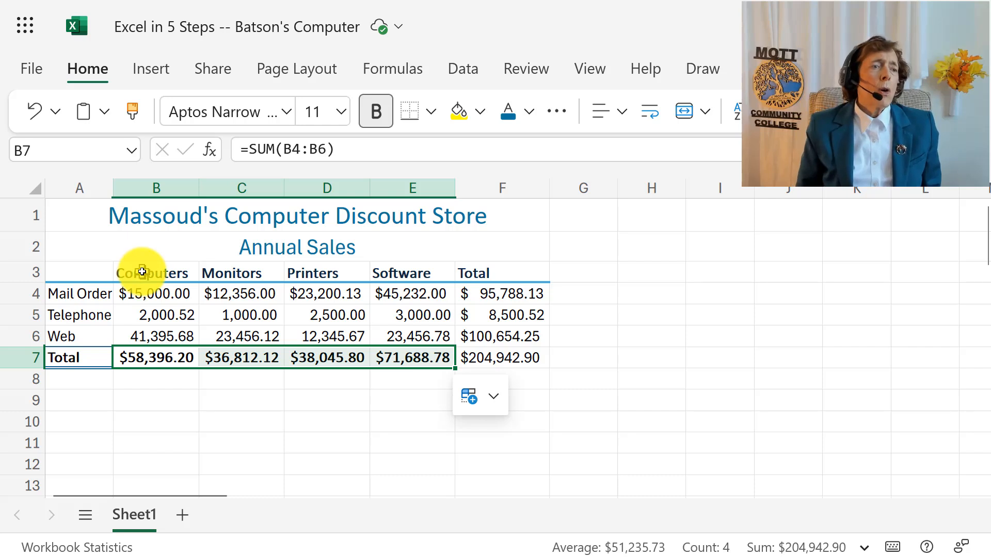
Center the column headings from Computers to Total in cells B3 to F3.
drag(142, 273, 472, 272)
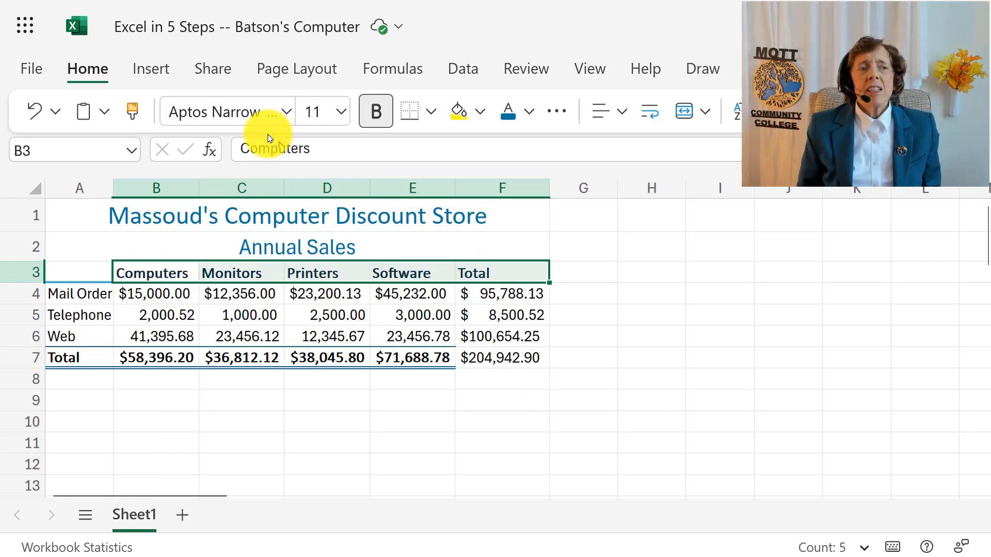
click(611, 124)
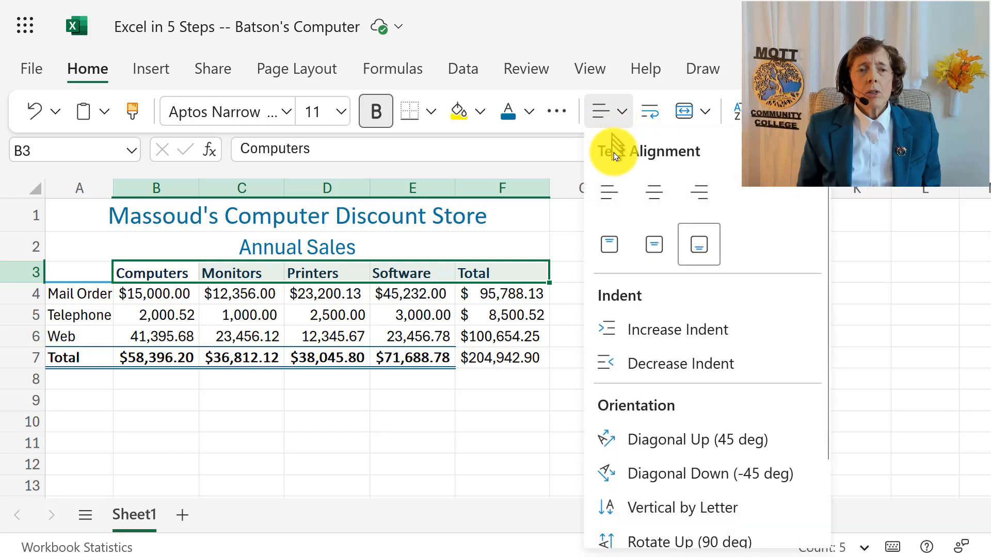
click(653, 207)
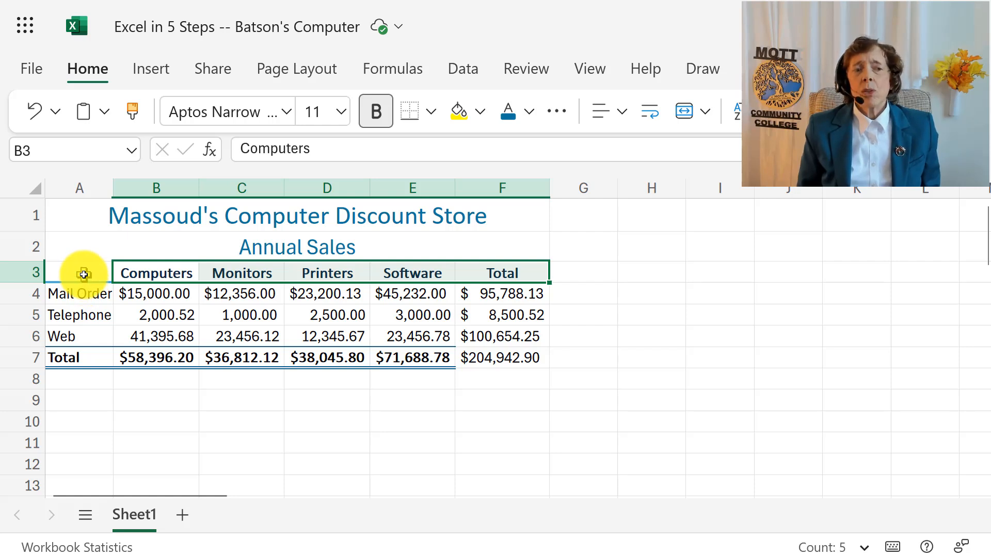
Format the grand total in F7 in bold with the same top and double bottom borders as the rest of the Total row.
click(497, 368)
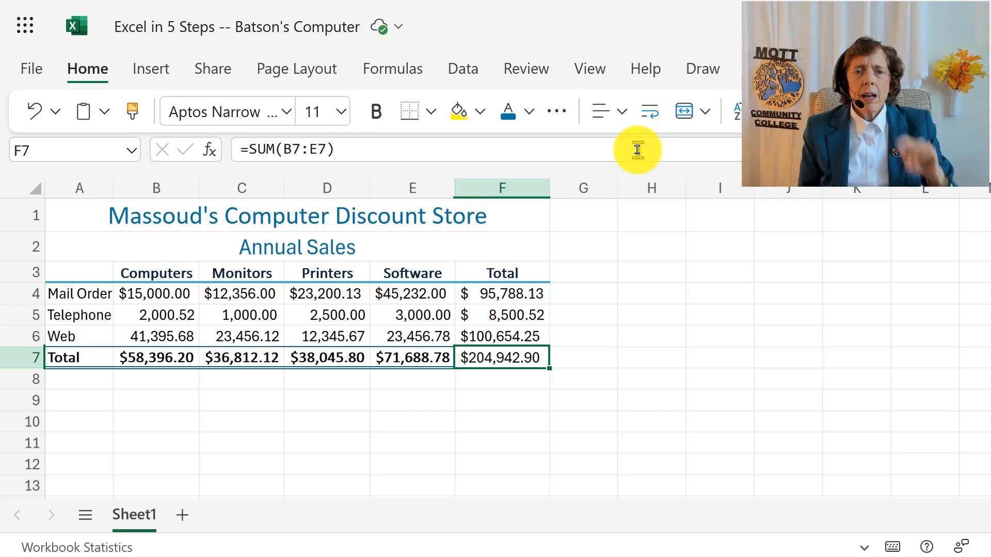
key(Down)
key(Down)
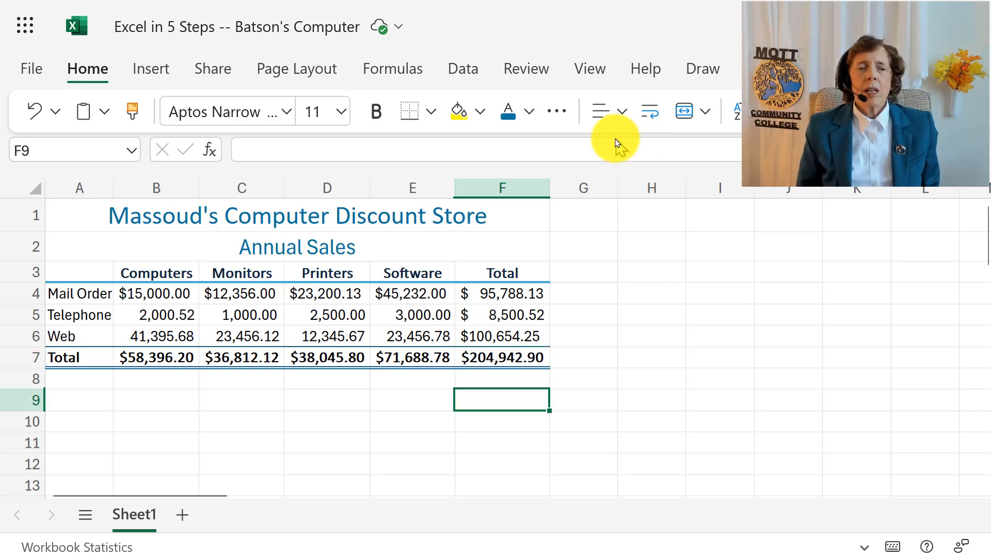
Select the sales data range A3:F7, including its headings and totals.
drag(74, 272, 471, 361)
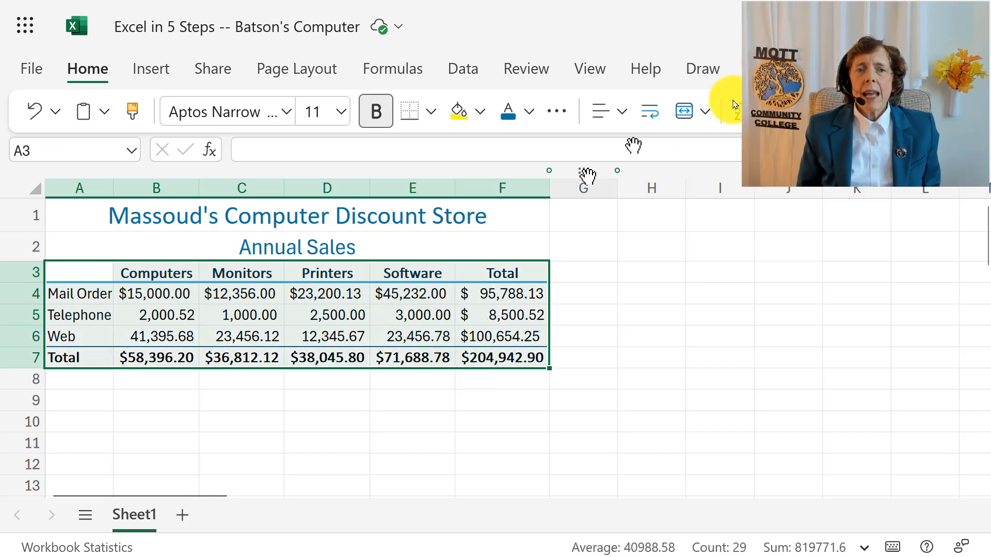